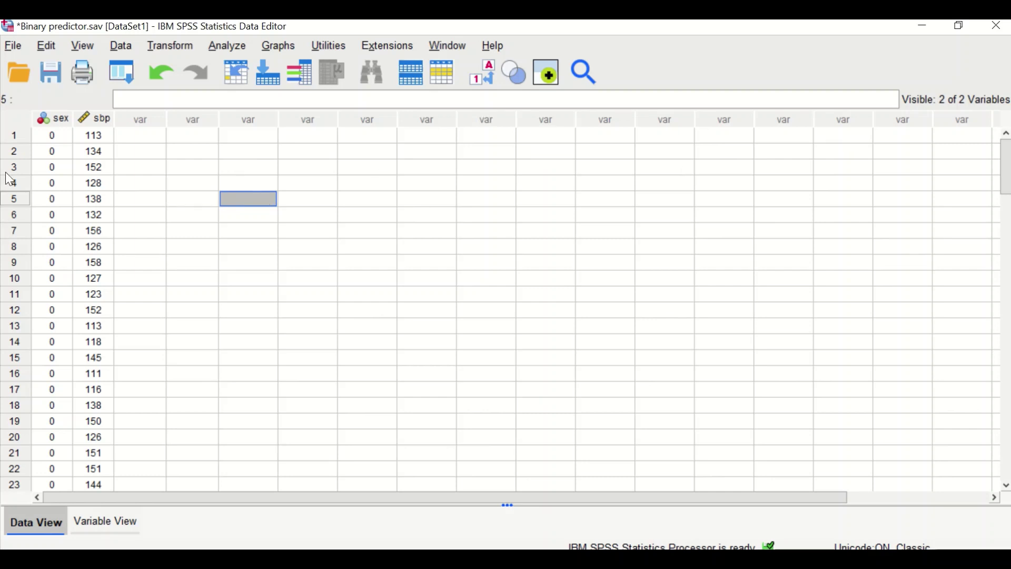
# Look through the data rows and check the value labels defined for the sex variable
pyautogui.scroll(-10, 42, 295)
pyautogui.scroll(-6, 47, 303)
pyautogui.scroll(12, 49, 308)
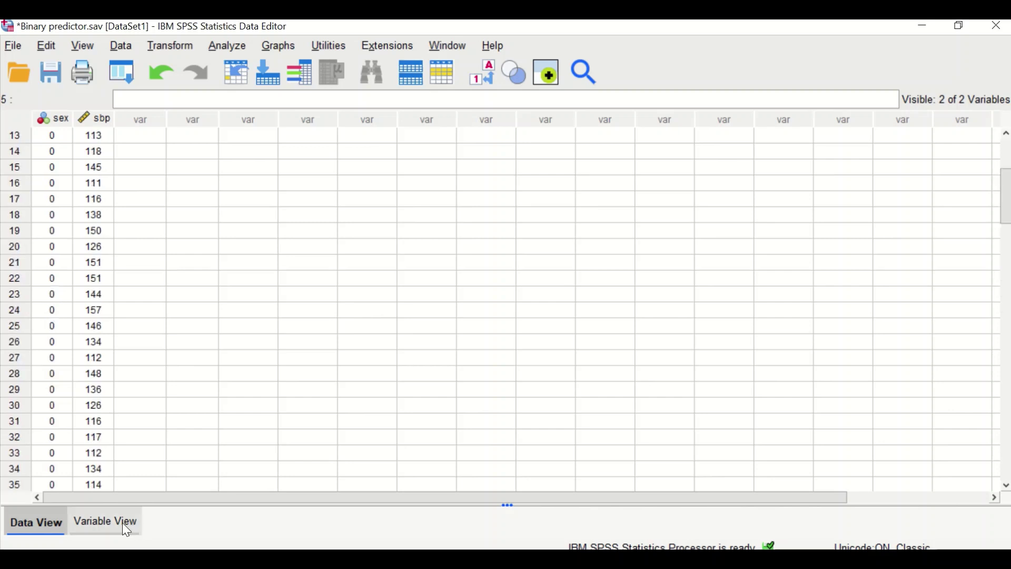
pyautogui.click(105, 525)
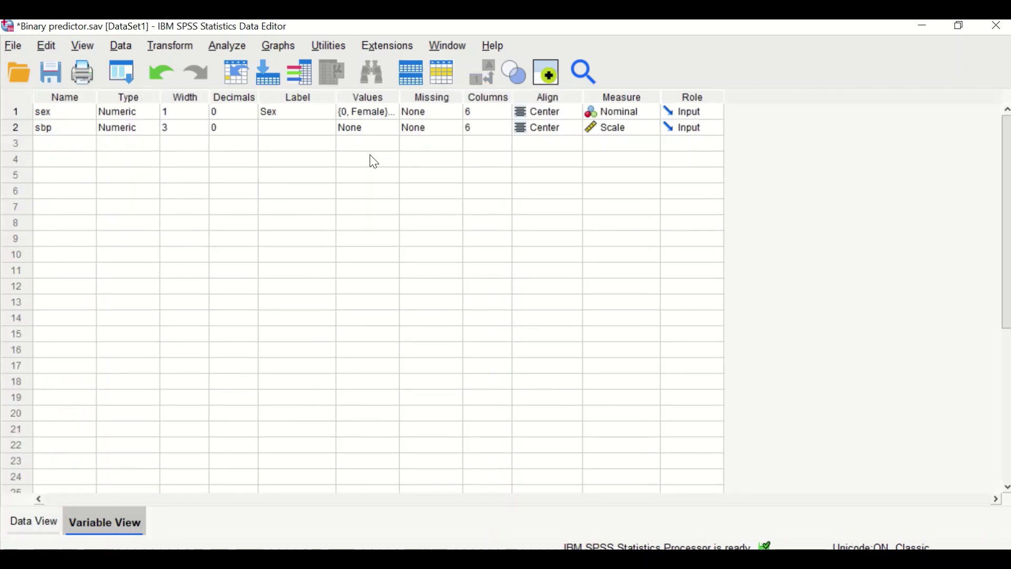
pyautogui.doubleClick(387, 110)
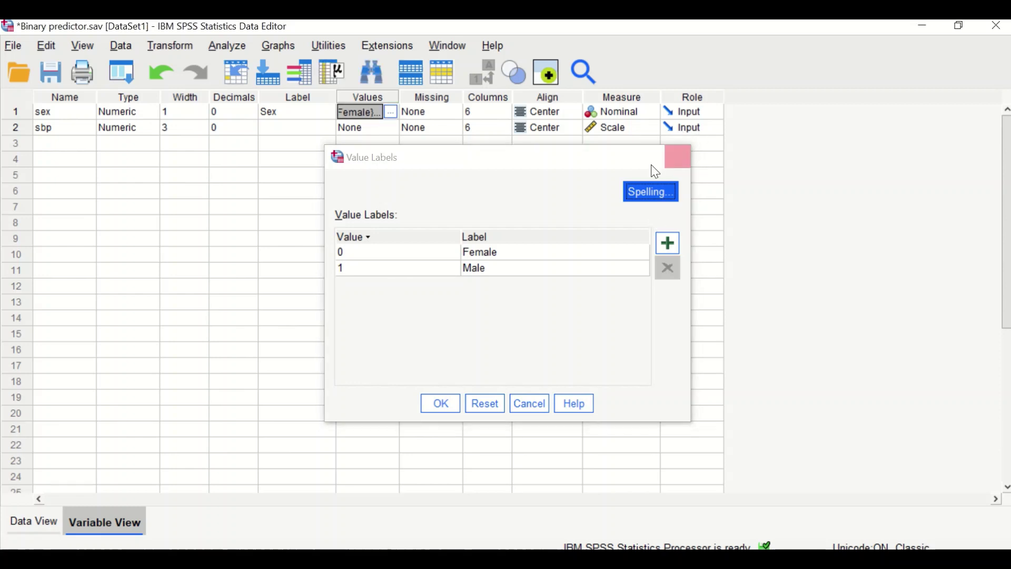
pyautogui.click(677, 156)
pyautogui.click(35, 517)
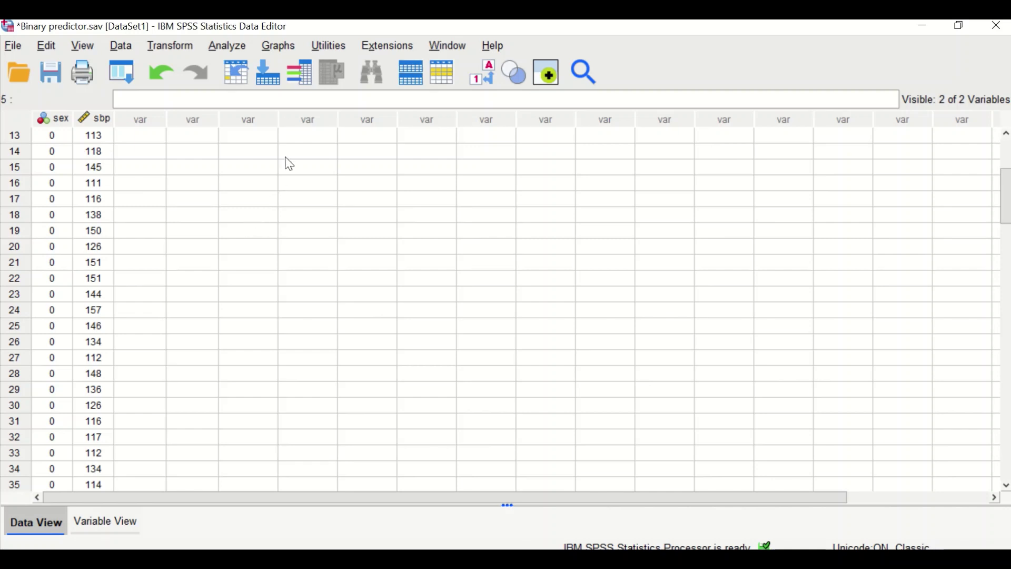
# Set up a fresh Explore analysis from default settings, with sbp as the dependent variable and Sex as the factor
pyautogui.click(234, 45)
pyautogui.moveTo(238, 103)
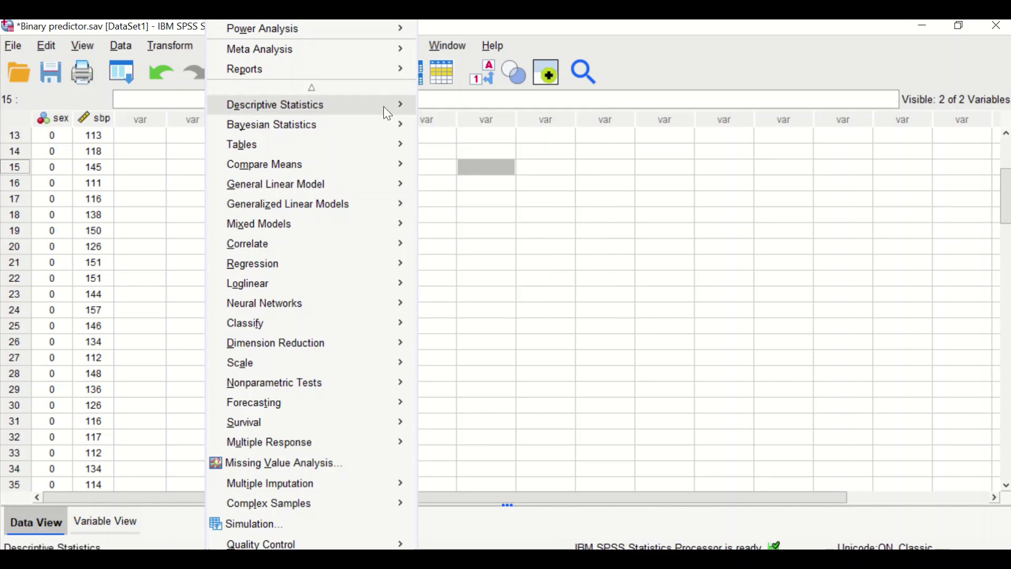
pyautogui.moveTo(384, 106)
pyautogui.click(472, 178)
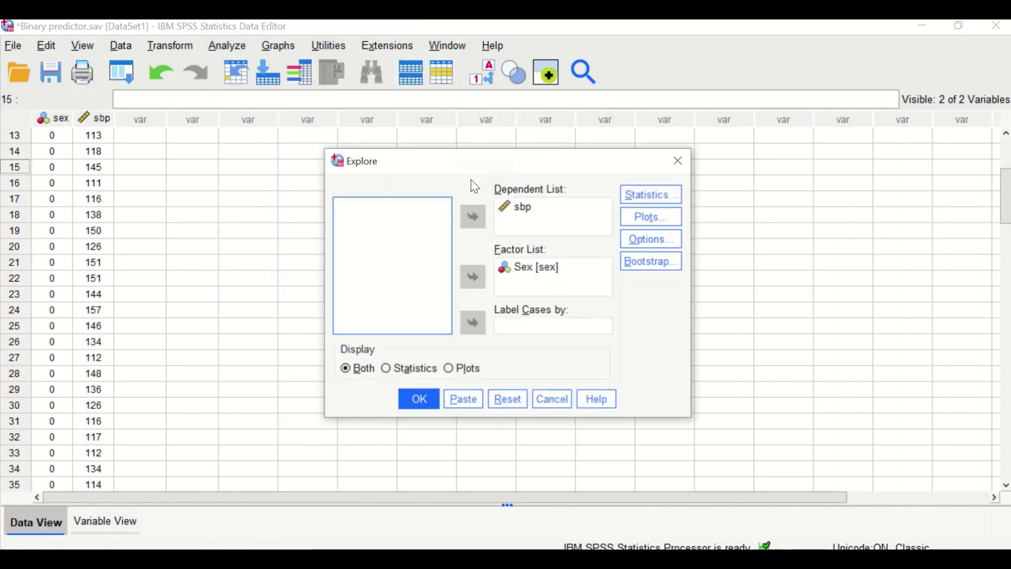
pyautogui.click(506, 400)
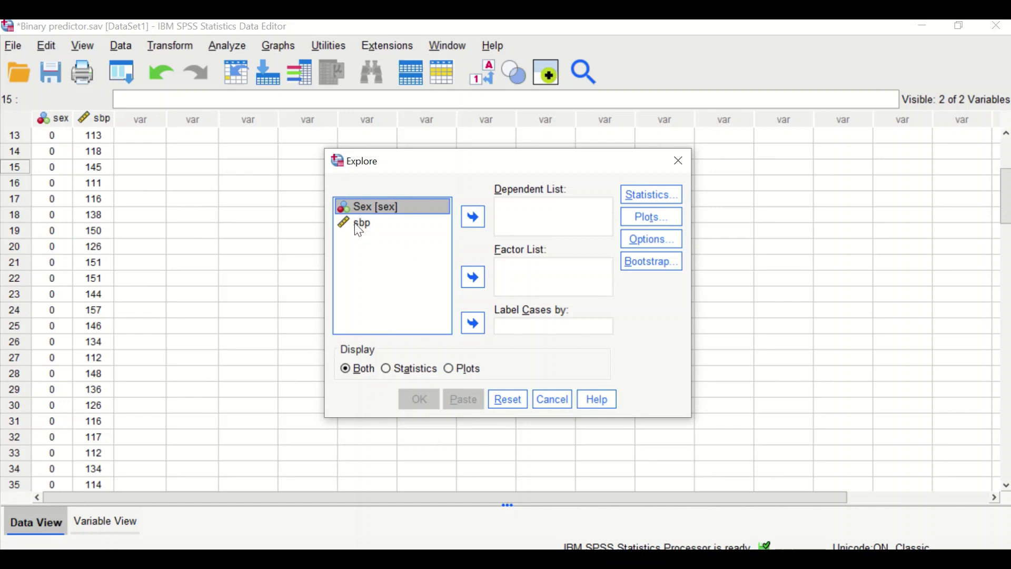
pyautogui.moveTo(360, 223); pyautogui.dragTo(538, 212)
pyautogui.moveTo(361, 208); pyautogui.dragTo(519, 273)
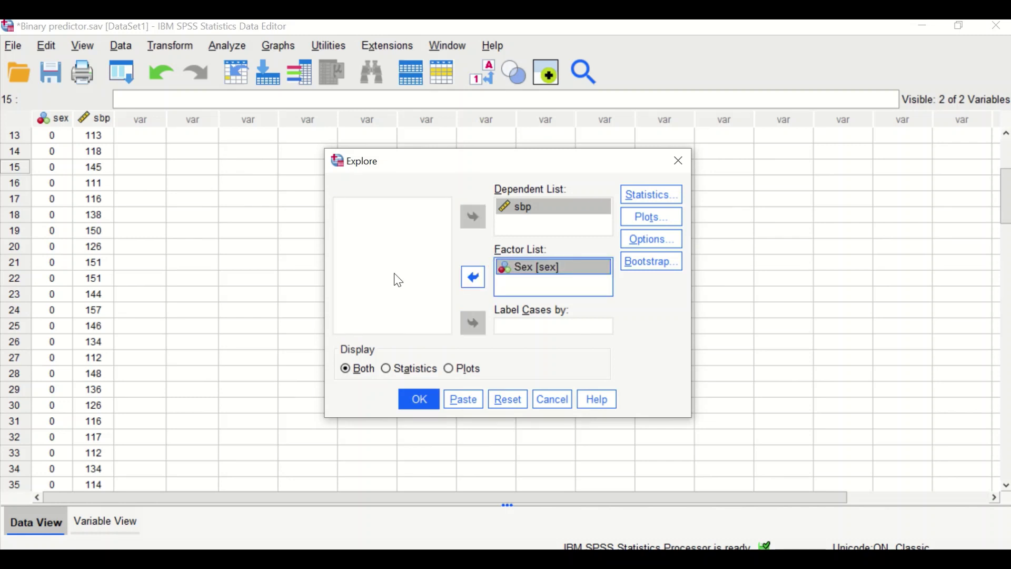
# Keep descriptives for Explore and choose a histogram instead of stem-and-leaf, plus normality plots with tests
pyautogui.click(662, 202)
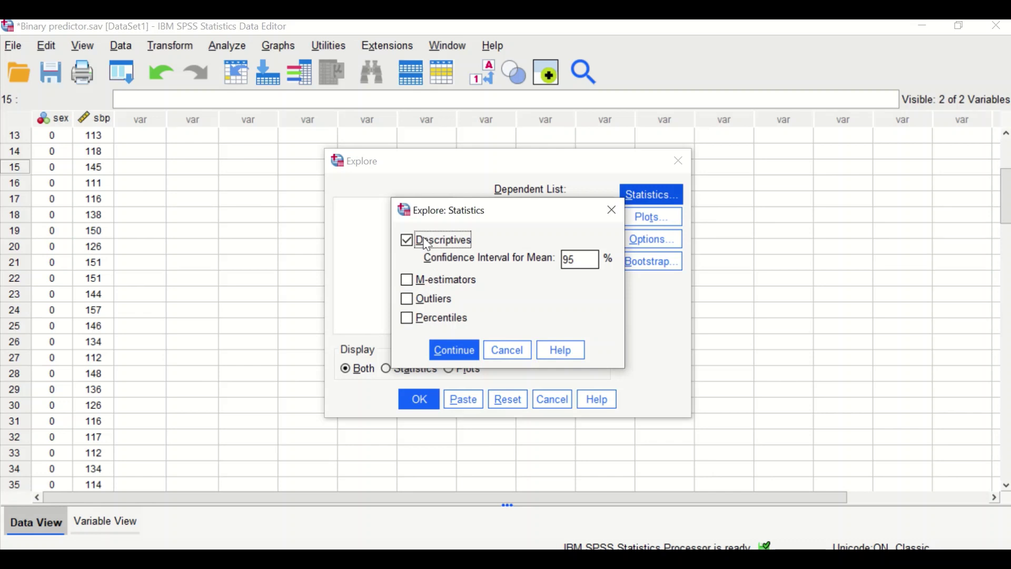
pyautogui.click(454, 350)
pyautogui.click(646, 221)
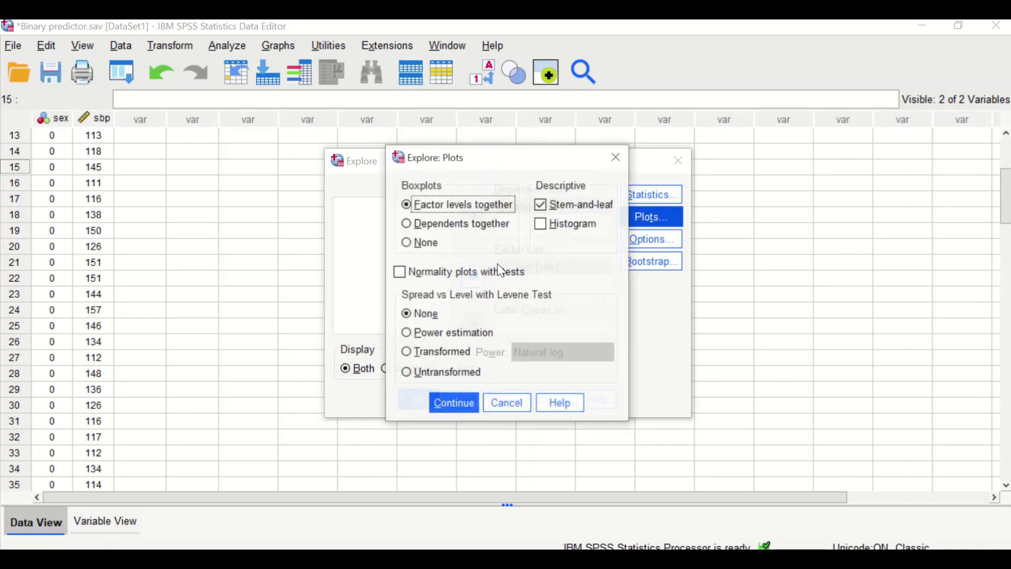
pyautogui.click(542, 206)
pyautogui.click(542, 225)
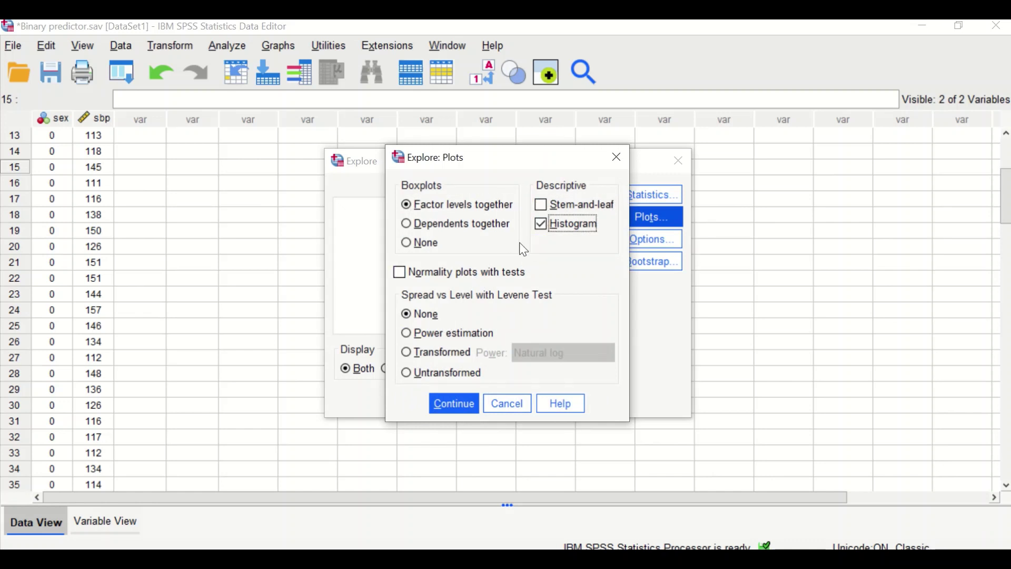
pyautogui.click(401, 272)
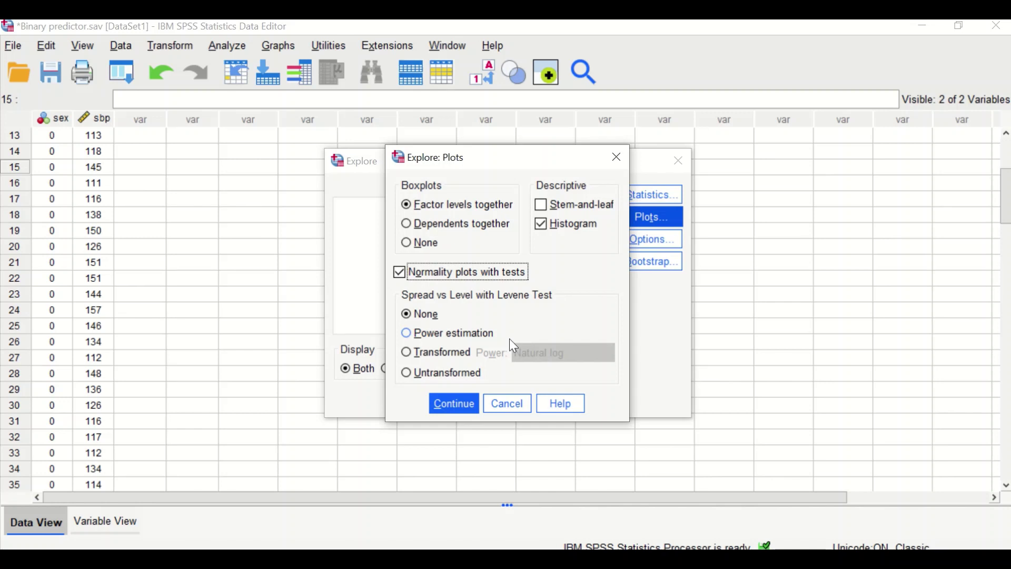
pyautogui.click(456, 406)
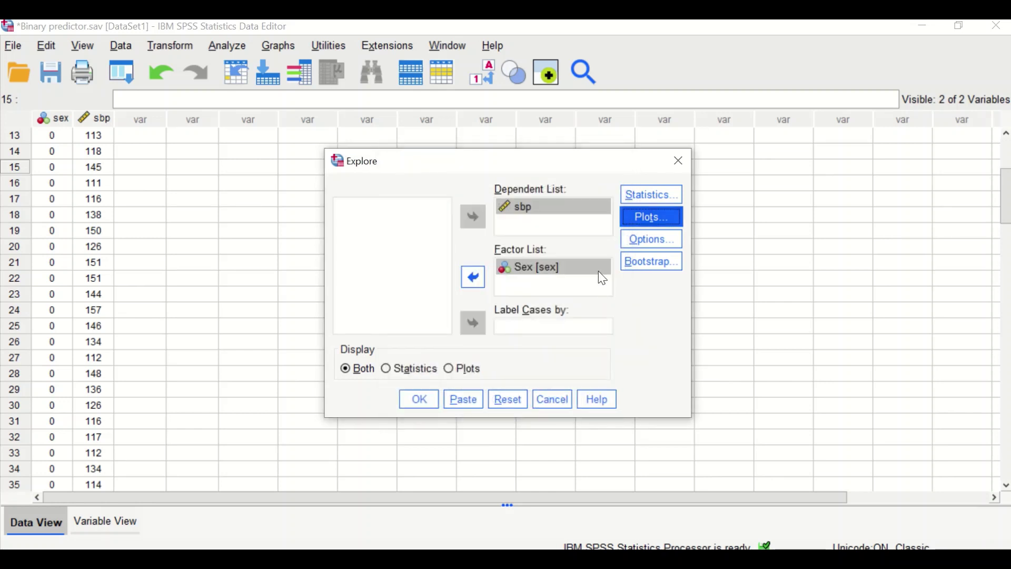
# Accept the Explore options and run the analysis of sbp by sex
pyautogui.click(642, 240)
pyautogui.click(449, 338)
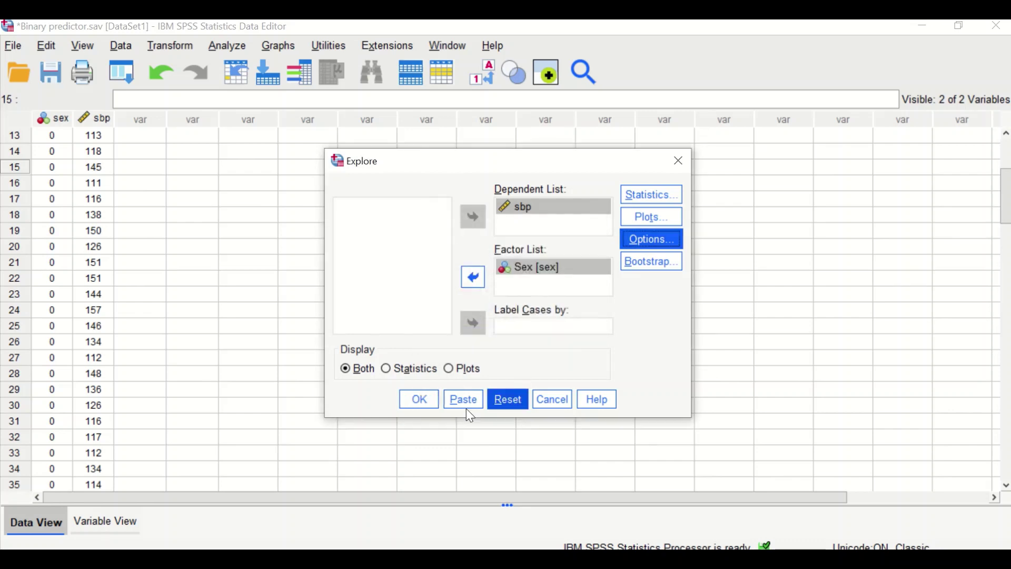
pyautogui.click(419, 399)
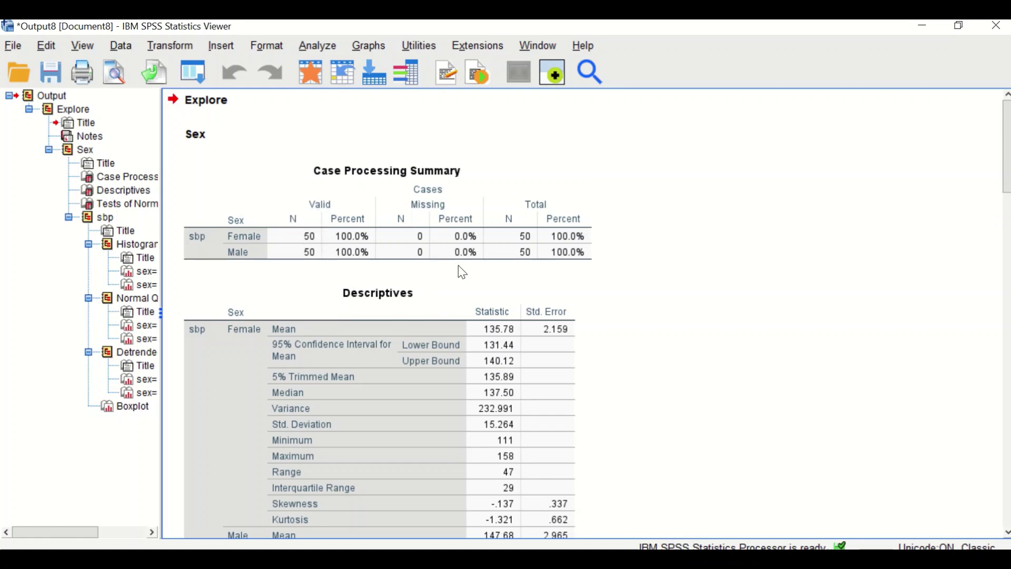
# Examine the Descriptives table in the output, comparing the sbp statistics for females and males
pyautogui.scroll(-3, 459, 279)
pyautogui.scroll(-3, 458, 277)
pyautogui.scroll(-3, 487, 272)
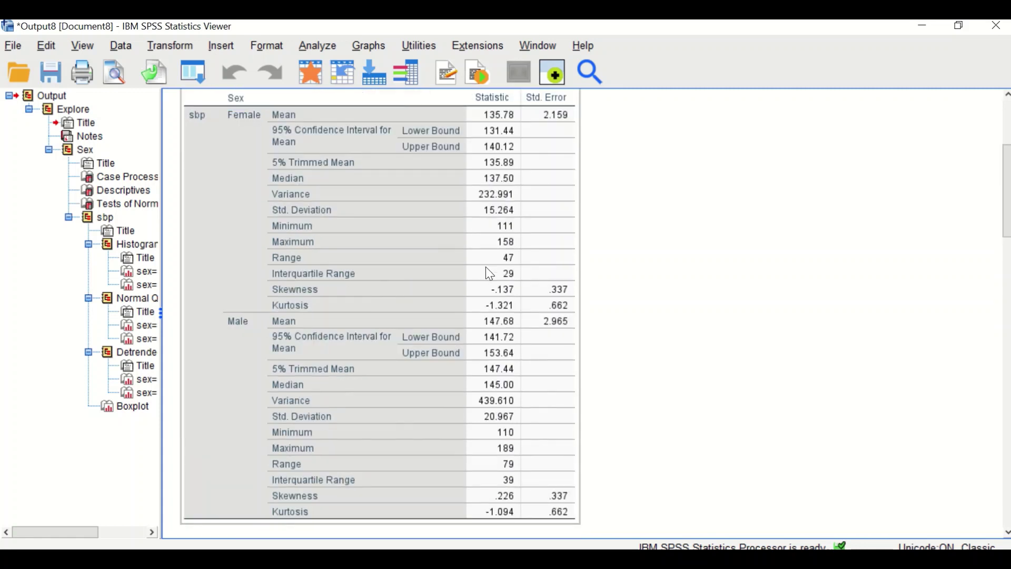
pyautogui.scroll(3, 490, 273)
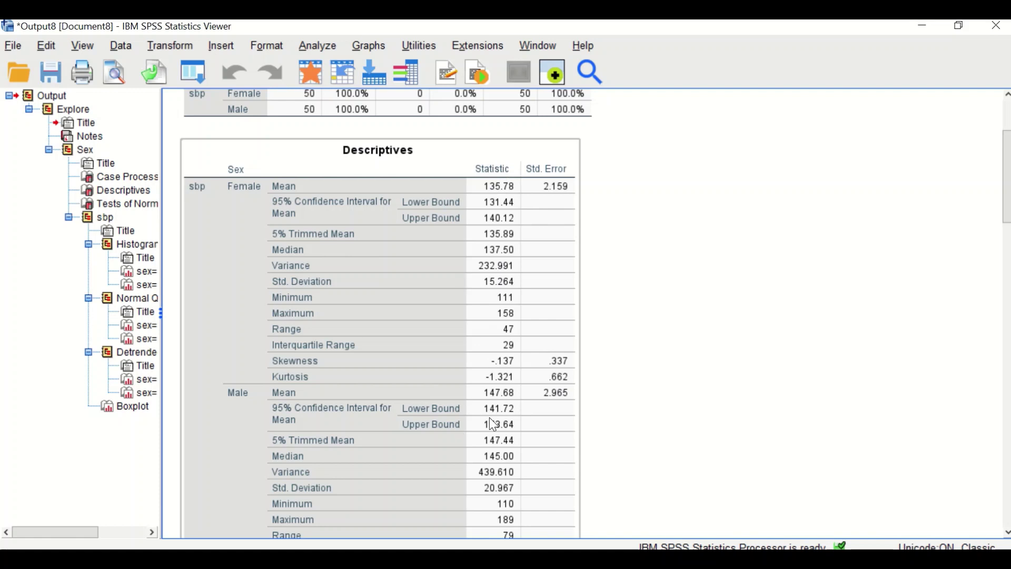
pyautogui.click(634, 304)
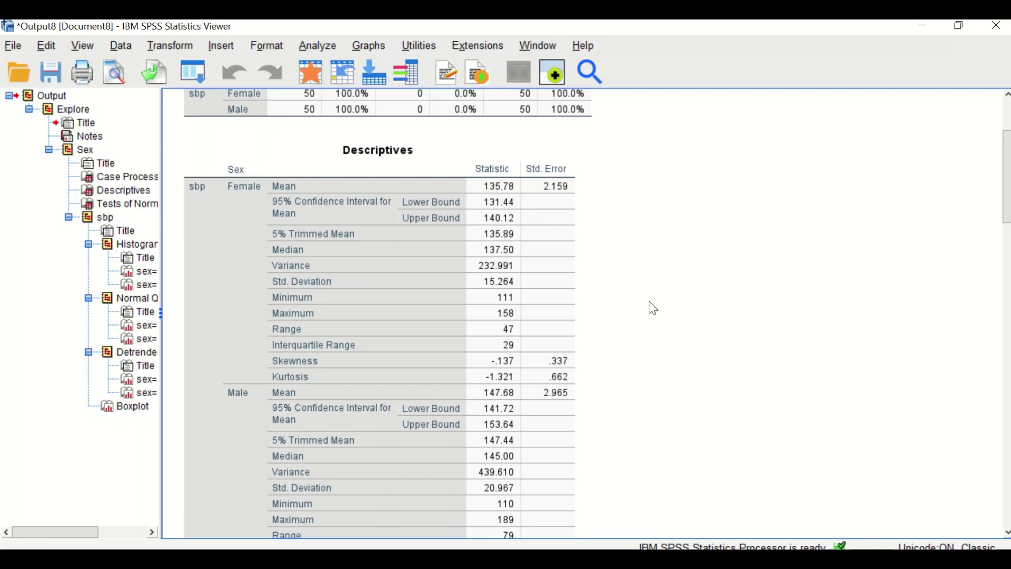
pyautogui.scroll(-3, 659, 289)
pyautogui.scroll(-5, 656, 292)
pyautogui.scroll(5, 679, 344)
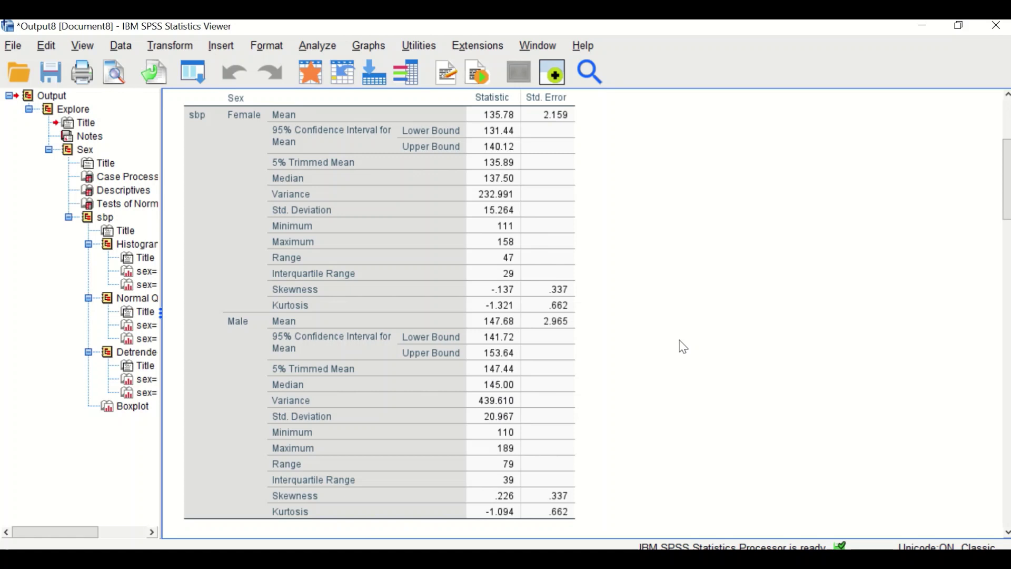
# Return to the data editor and set up a Linear Regression with sbp as dependent and Sex as independent variable
pyautogui.hotkey('alt', 'Tab')
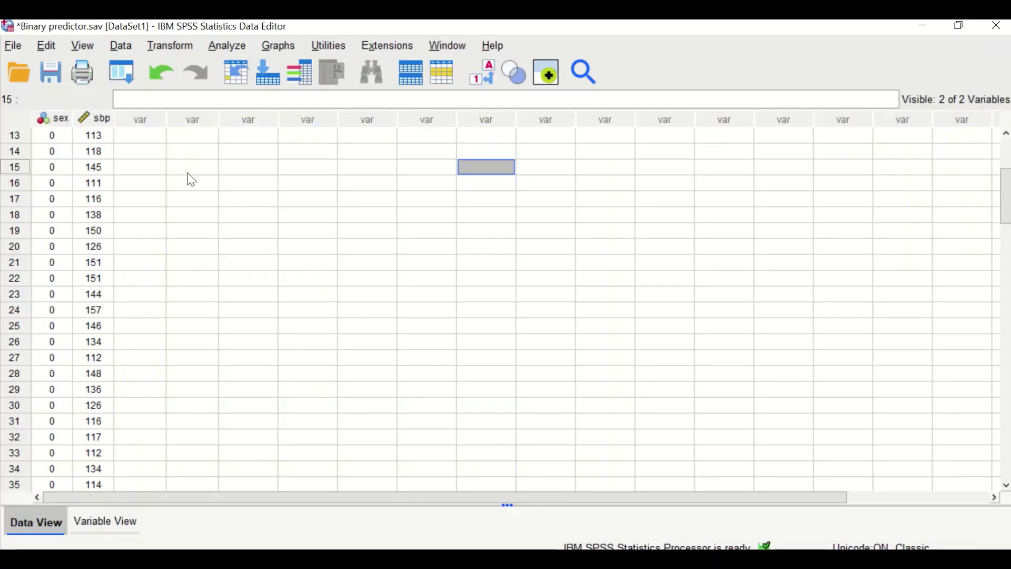
pyautogui.click(227, 46)
pyautogui.moveTo(260, 262)
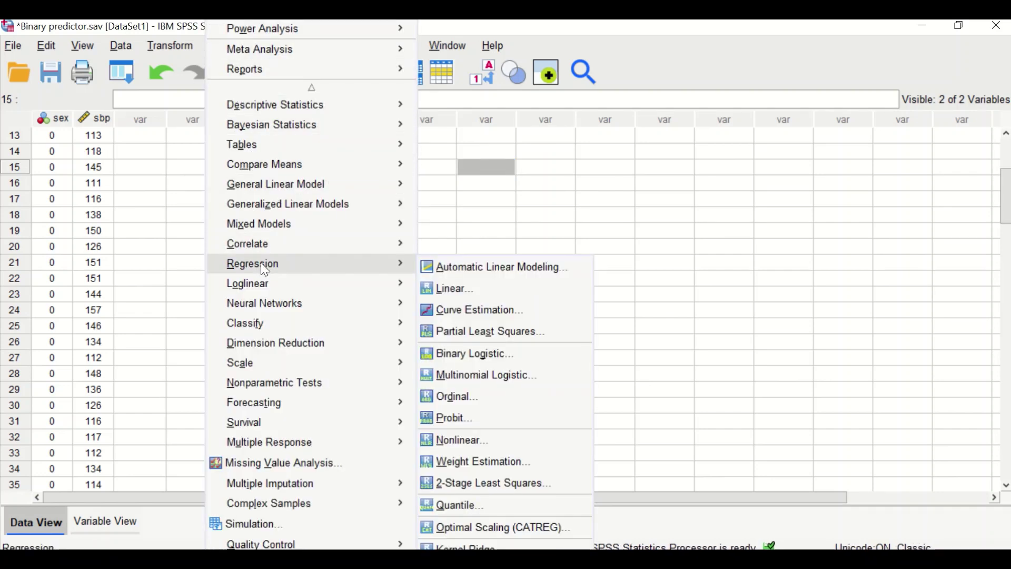
pyautogui.click(458, 291)
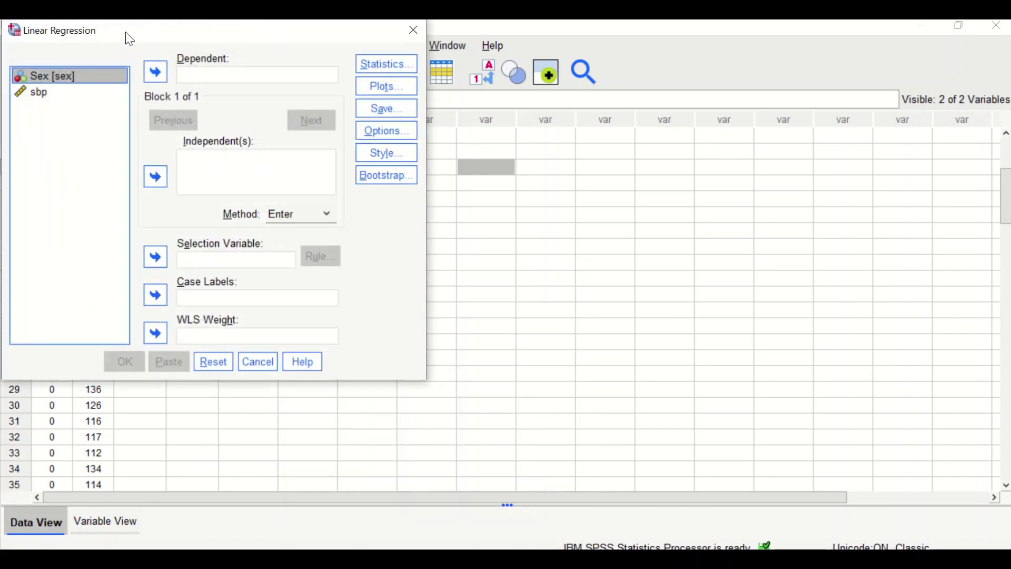
pyautogui.moveTo(129, 39); pyautogui.dragTo(164, 69)
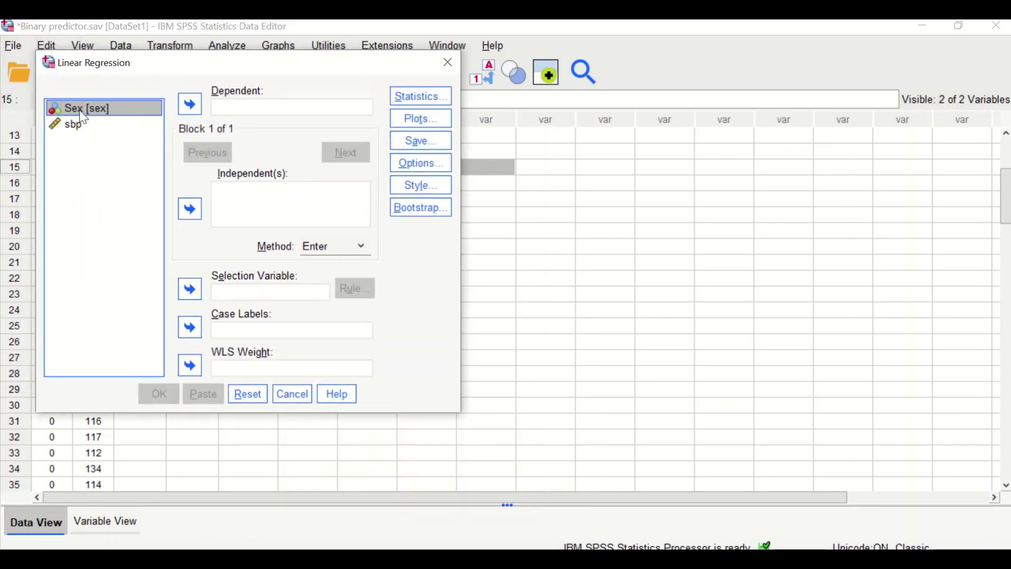
pyautogui.moveTo(83, 117); pyautogui.dragTo(205, 202)
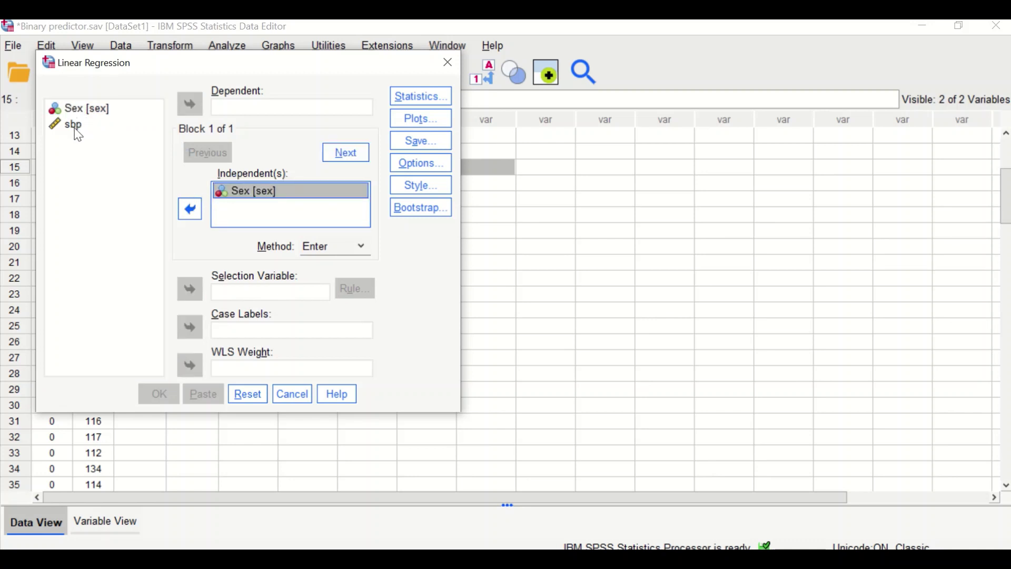
pyautogui.moveTo(77, 126); pyautogui.dragTo(248, 105)
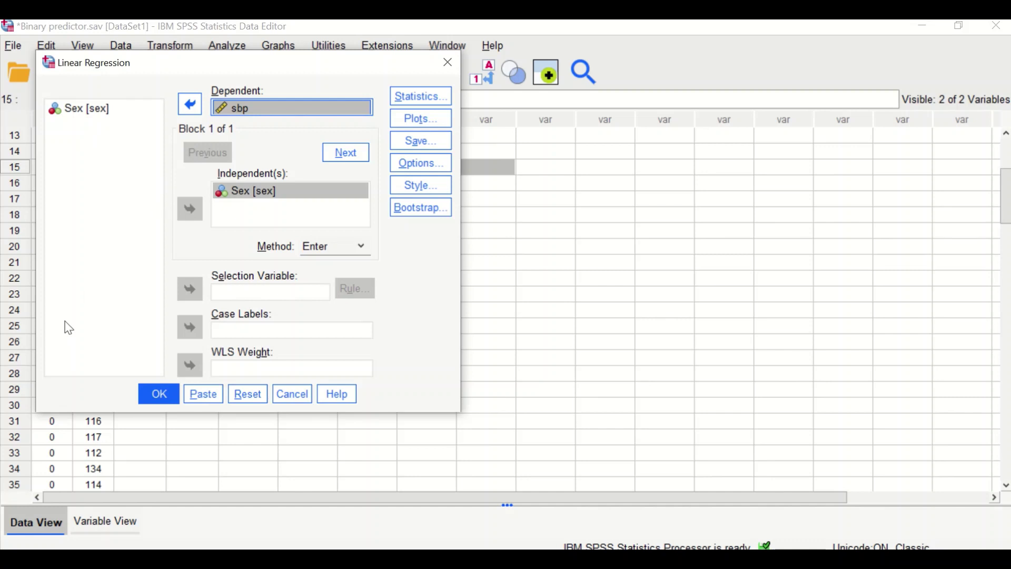
# Add R squared change, descriptives, part and partial correlations, collinearity diagnostics and casewise diagnostics to the regression statistics
pyautogui.click(425, 105)
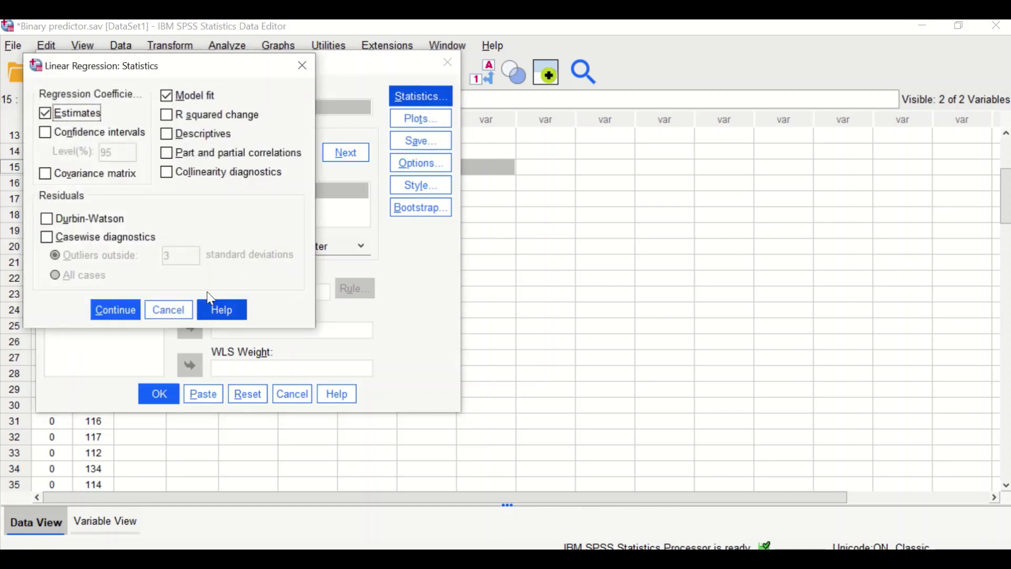
pyautogui.click(169, 116)
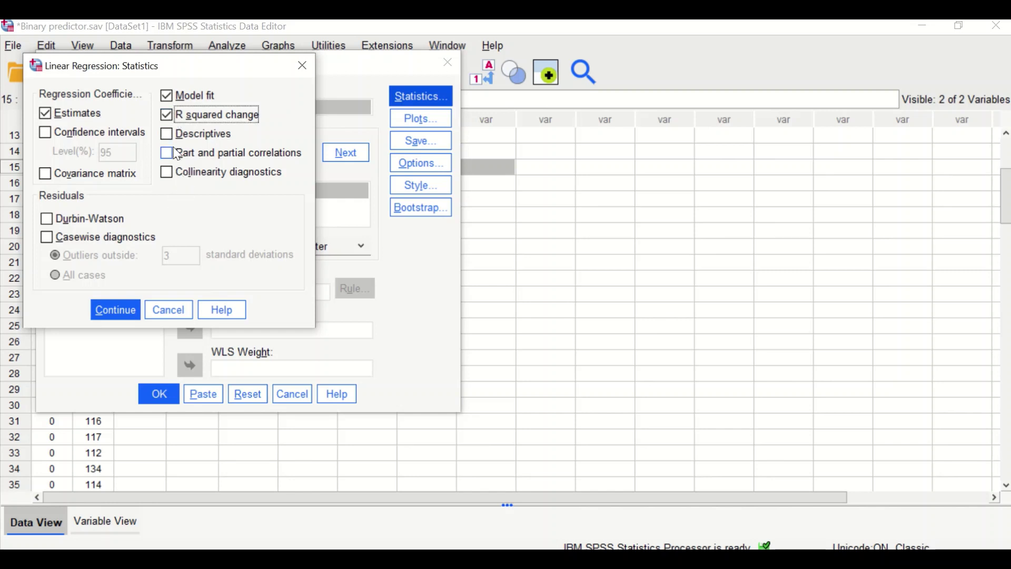
pyautogui.click(167, 135)
pyautogui.click(168, 154)
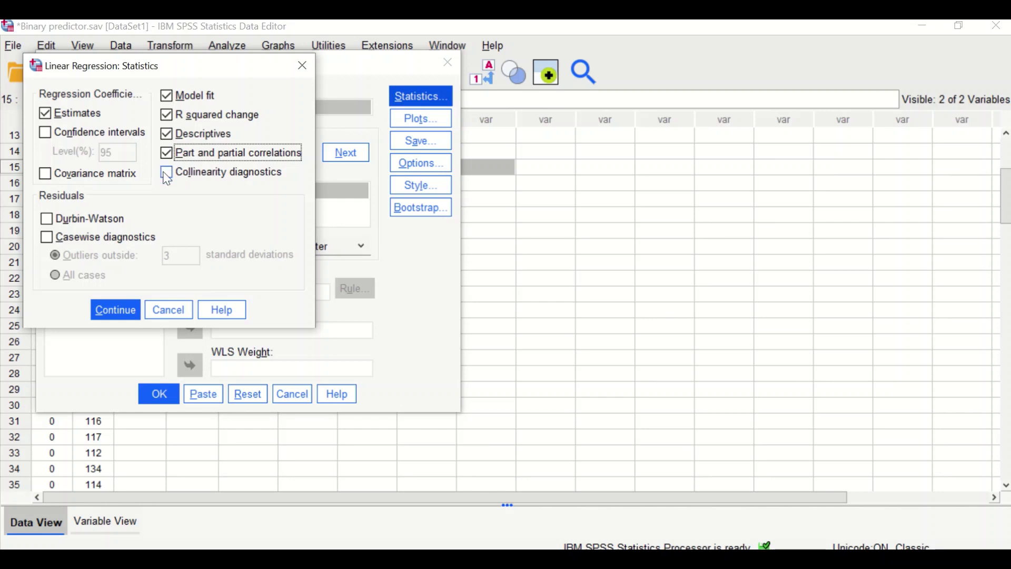
pyautogui.click(167, 174)
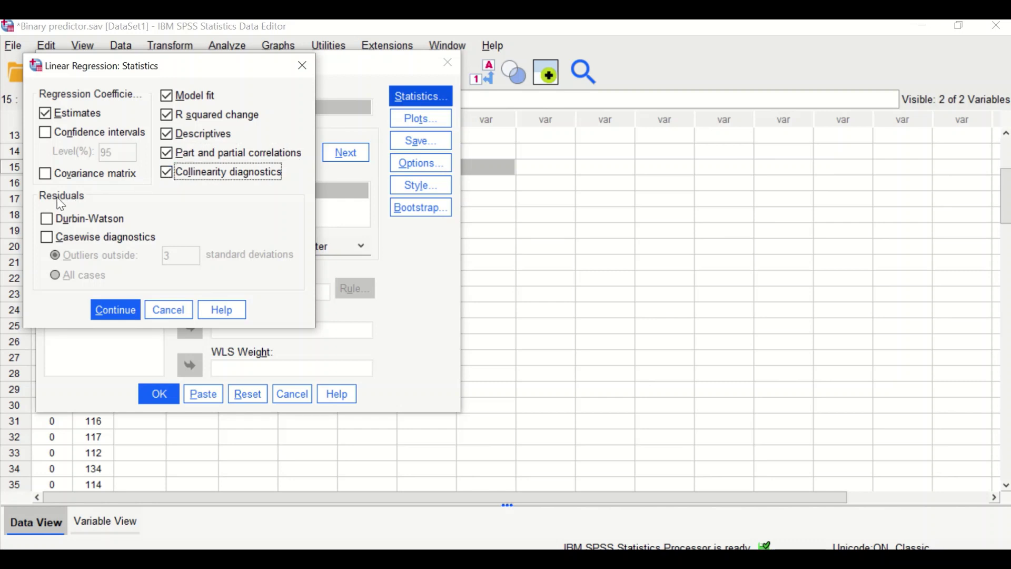
pyautogui.click(46, 239)
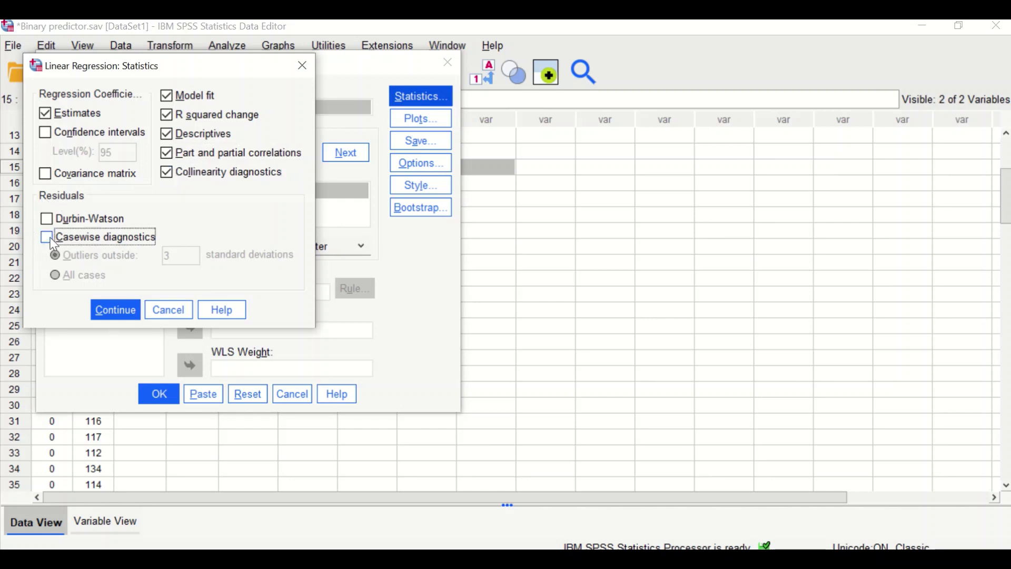
pyautogui.click(125, 312)
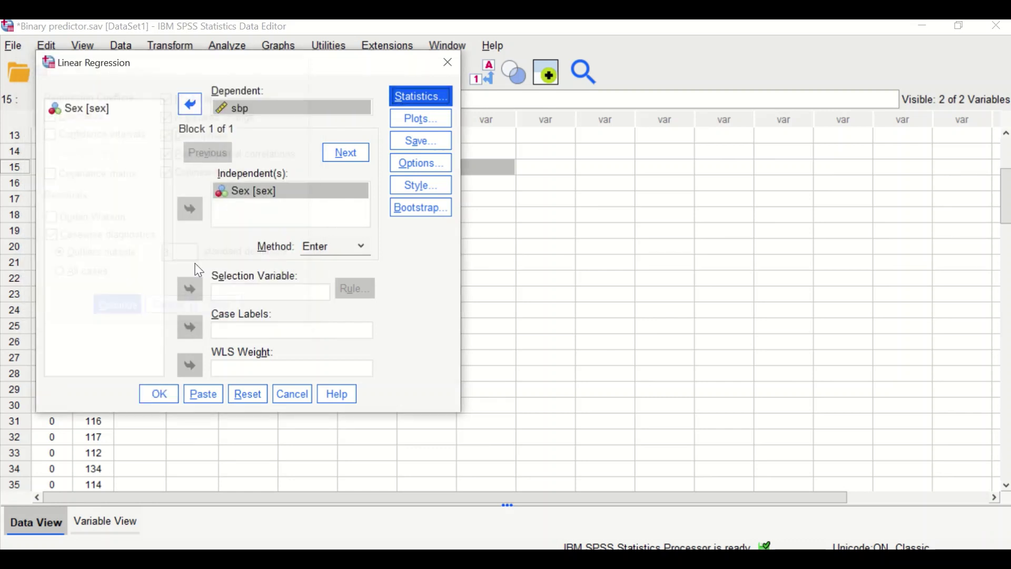
# Request a residual scatterplot with *ZRESID as Y and *ZPRED as X, plus a histogram and normal probability plot of standardized residuals
pyautogui.click(421, 119)
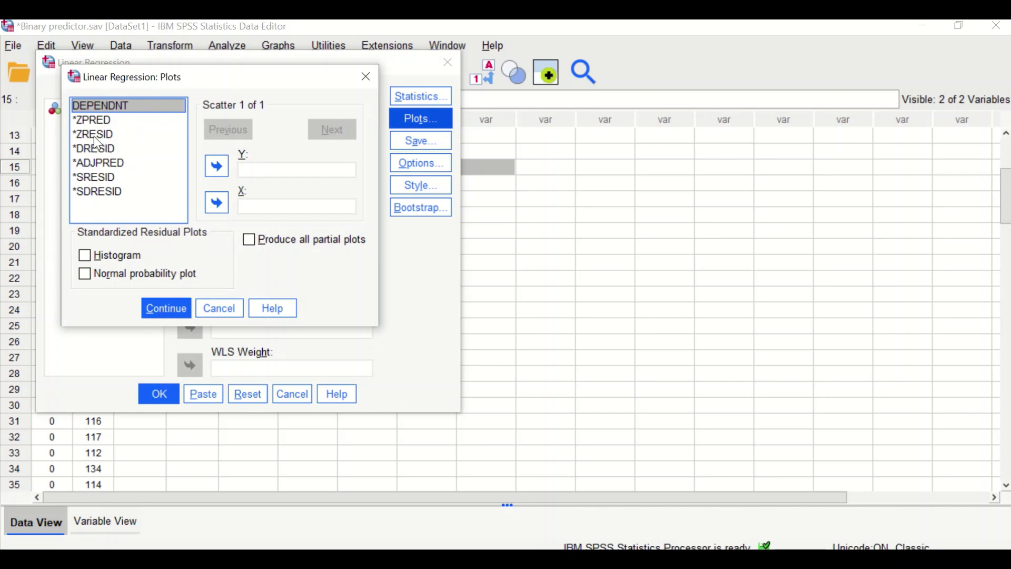
pyautogui.moveTo(93, 121); pyautogui.dragTo(261, 203)
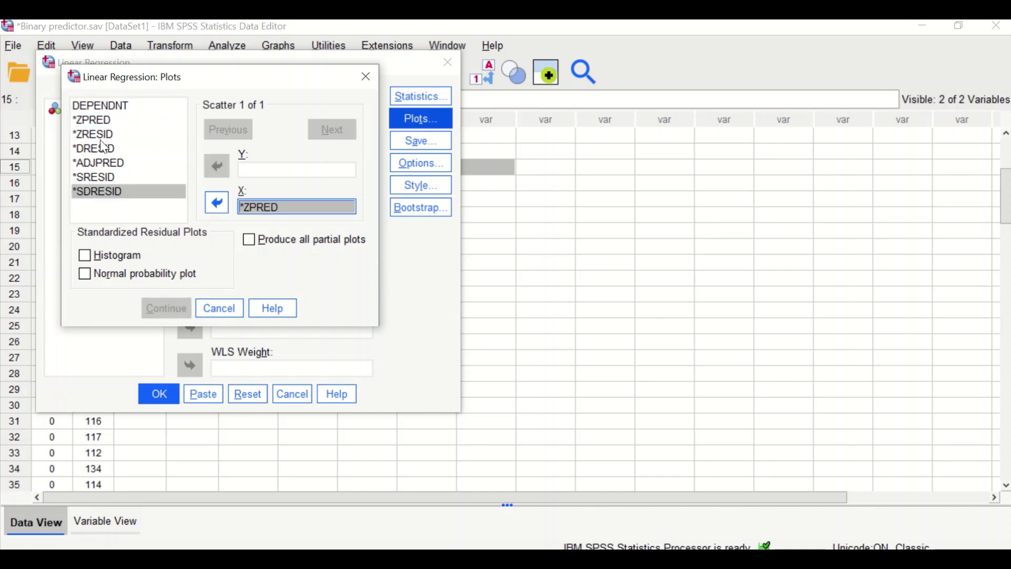
pyautogui.moveTo(93, 136); pyautogui.dragTo(246, 169)
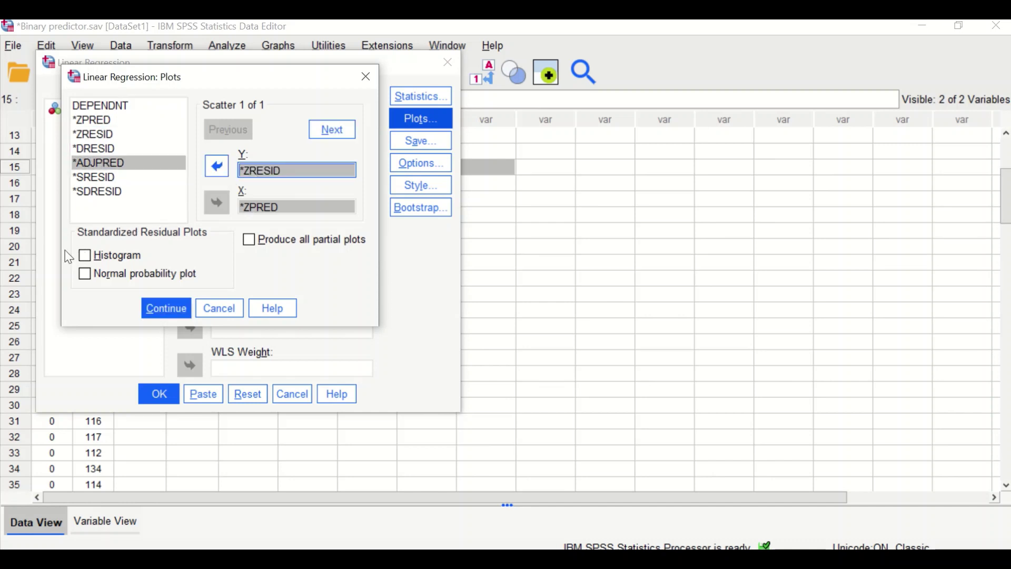
pyautogui.click(86, 256)
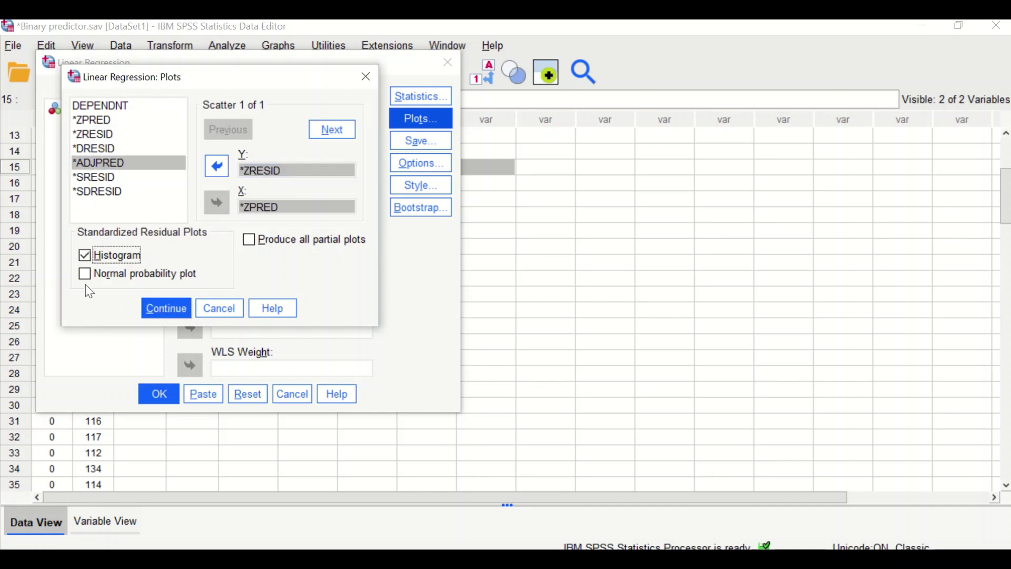
pyautogui.click(85, 275)
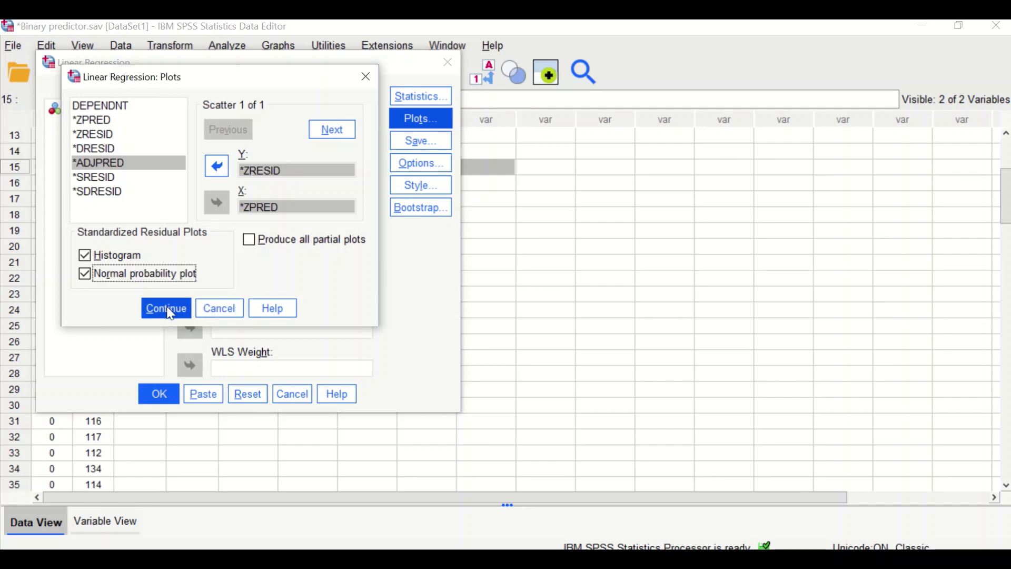
pyautogui.click(185, 313)
# Accept the default Save and Options settings and run the linear regression
pyautogui.click(420, 141)
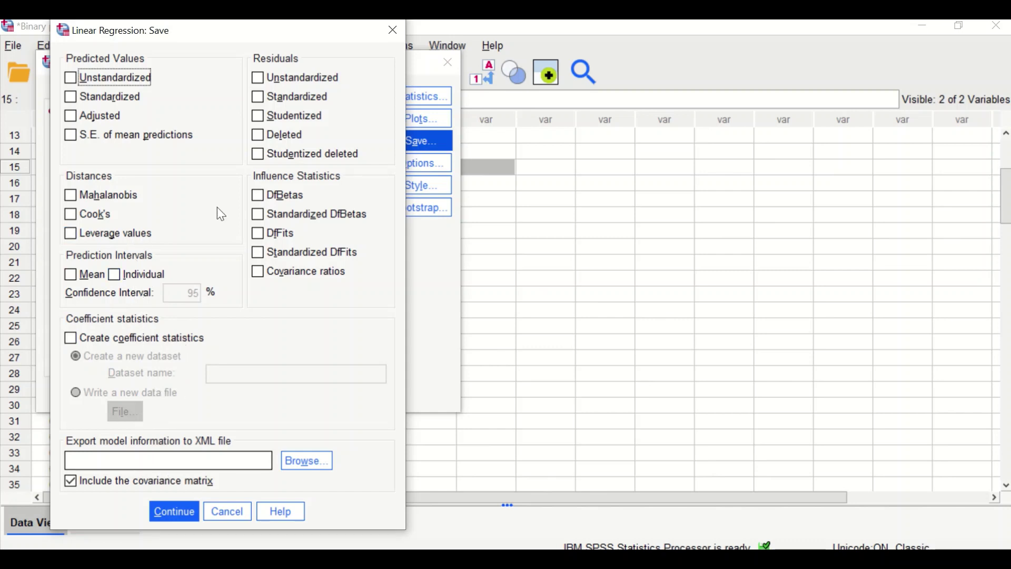
pyautogui.click(182, 511)
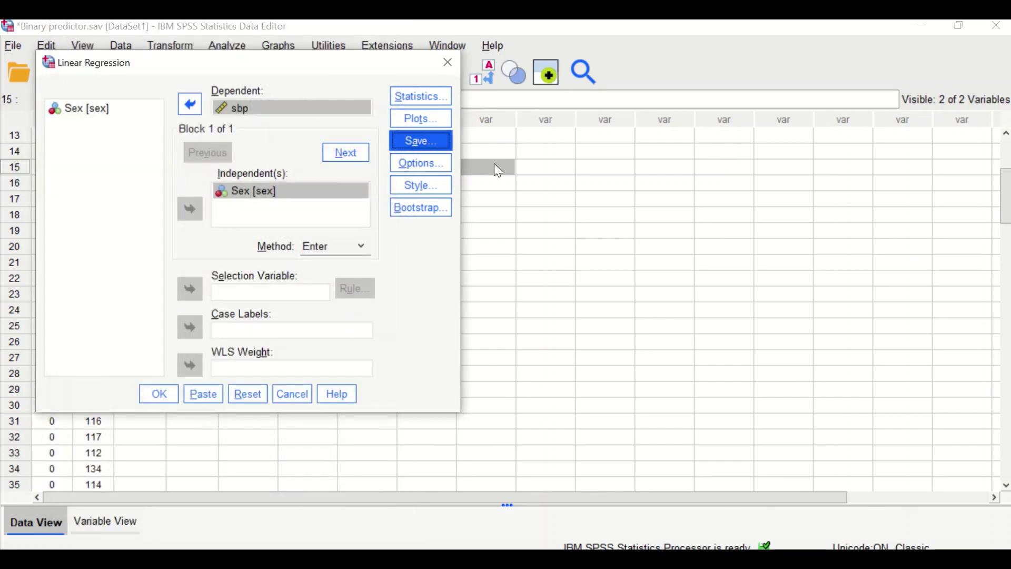
pyautogui.click(410, 165)
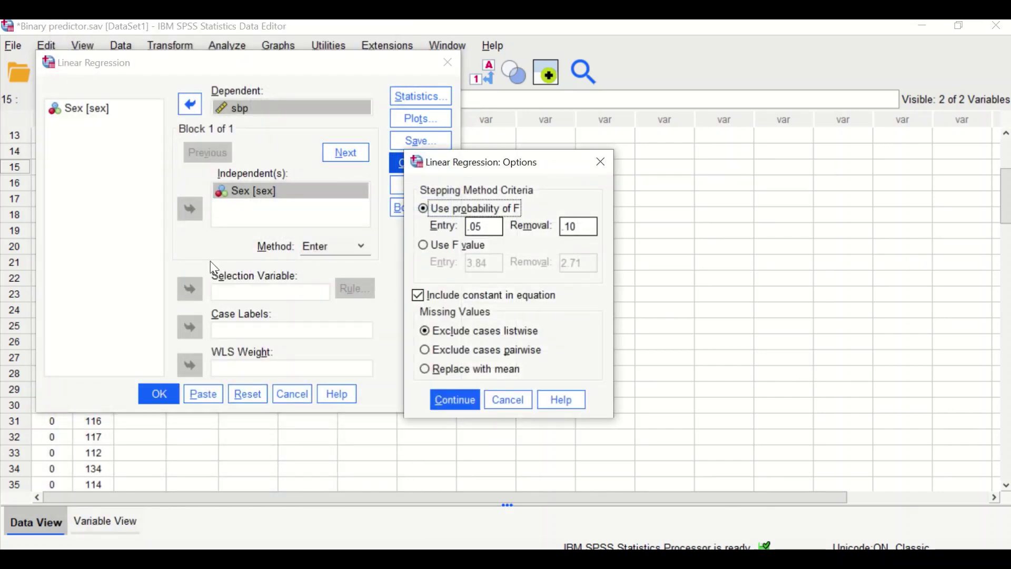
pyautogui.click(454, 400)
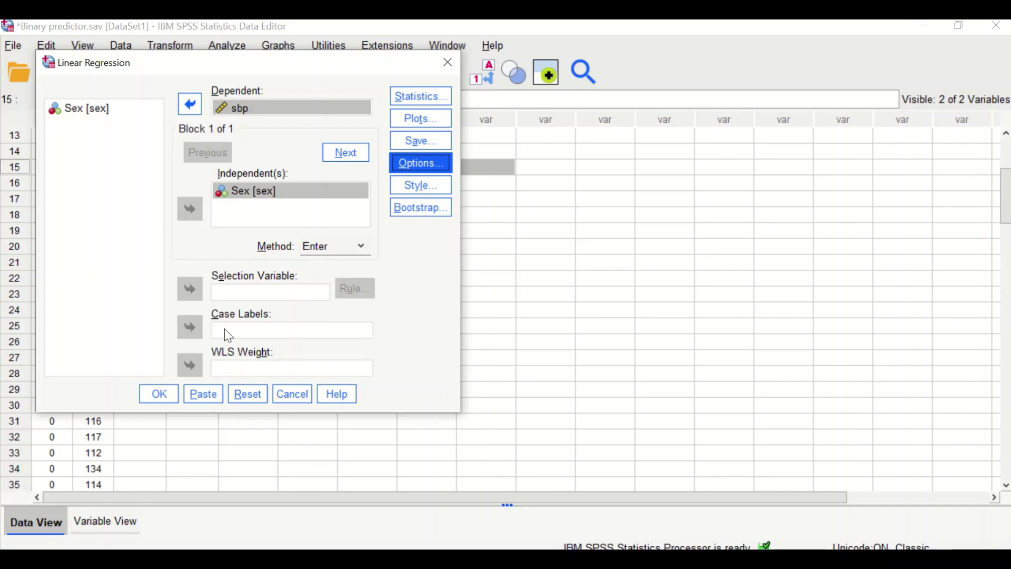
pyautogui.click(168, 396)
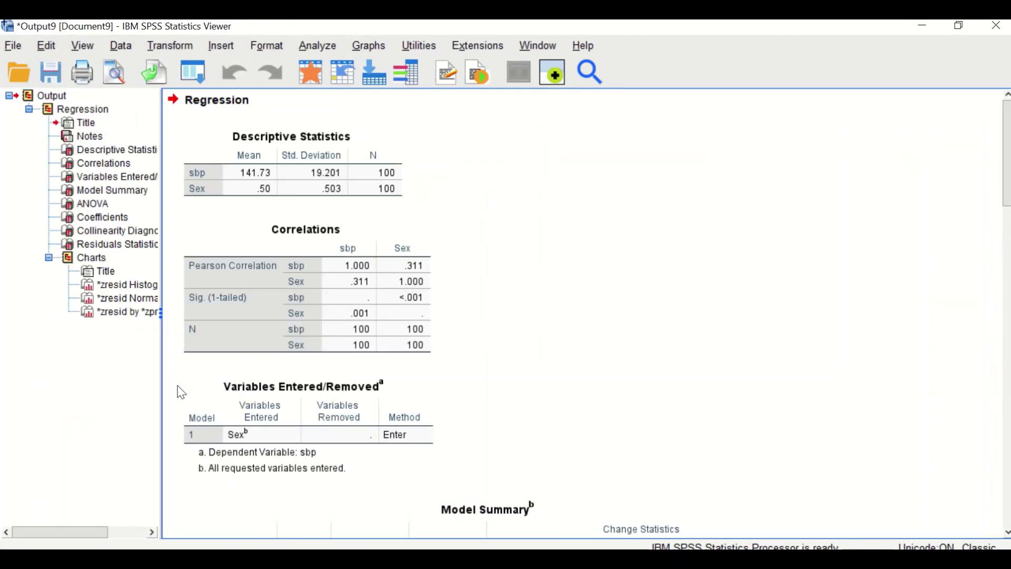
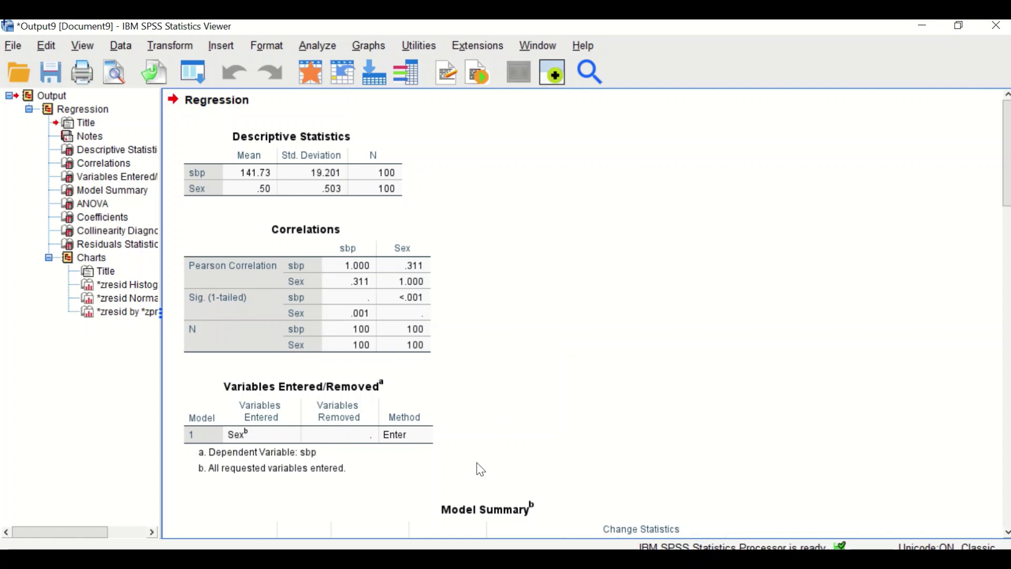
# Examine the regression output's Descriptive Statistics, Correlations and Model Summary tables, comparing the correlation with R and R Square
pyautogui.click(311, 188)
pyautogui.scroll(-5, 472, 339)
pyautogui.scroll(-2, 465, 333)
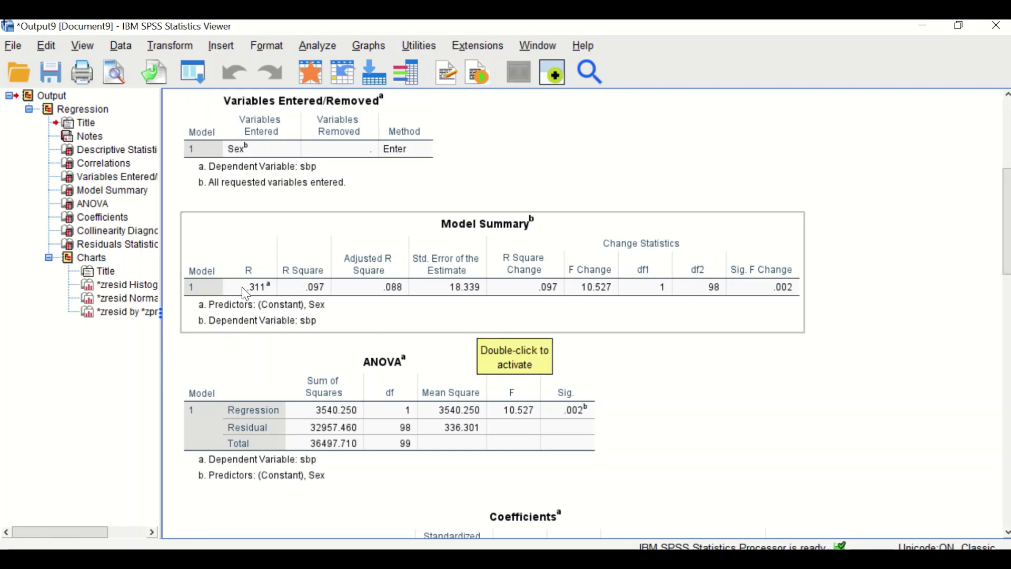
pyautogui.scroll(3, 263, 292)
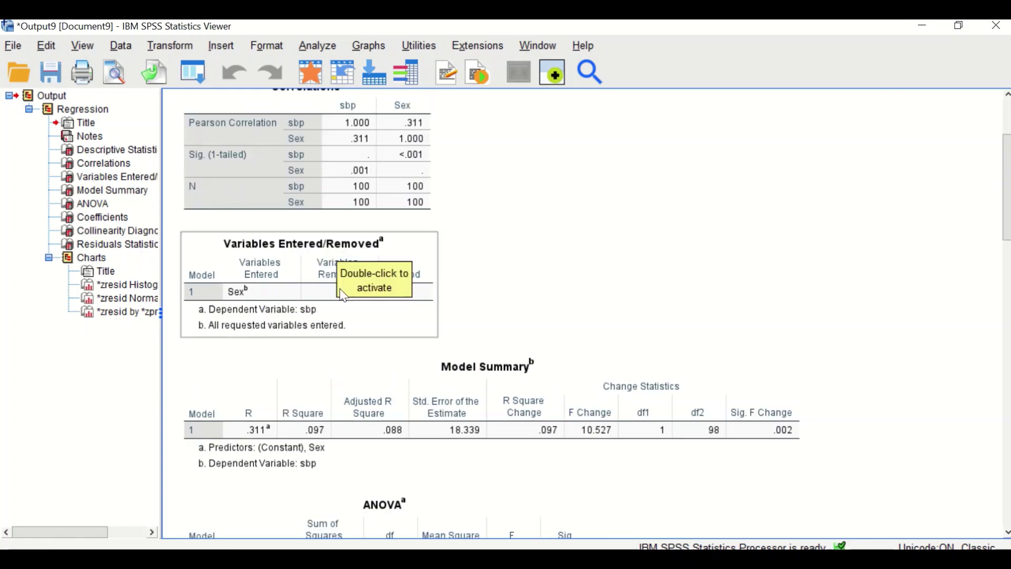
pyautogui.scroll(-2, 337, 295)
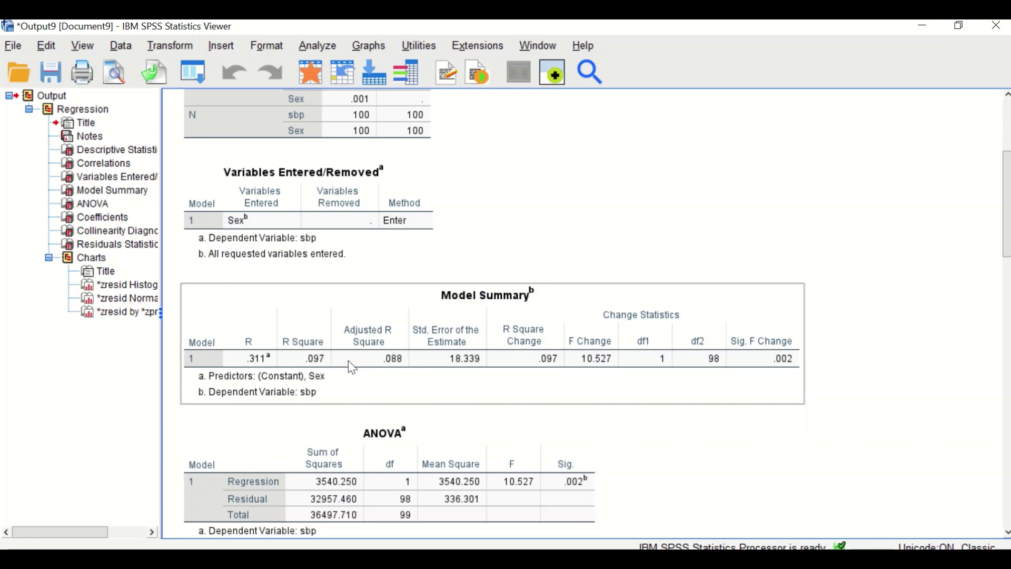
# Examine the ANOVA table for the regression's F test and overall model significance
pyautogui.scroll(-3, 350, 369)
pyautogui.click(391, 359)
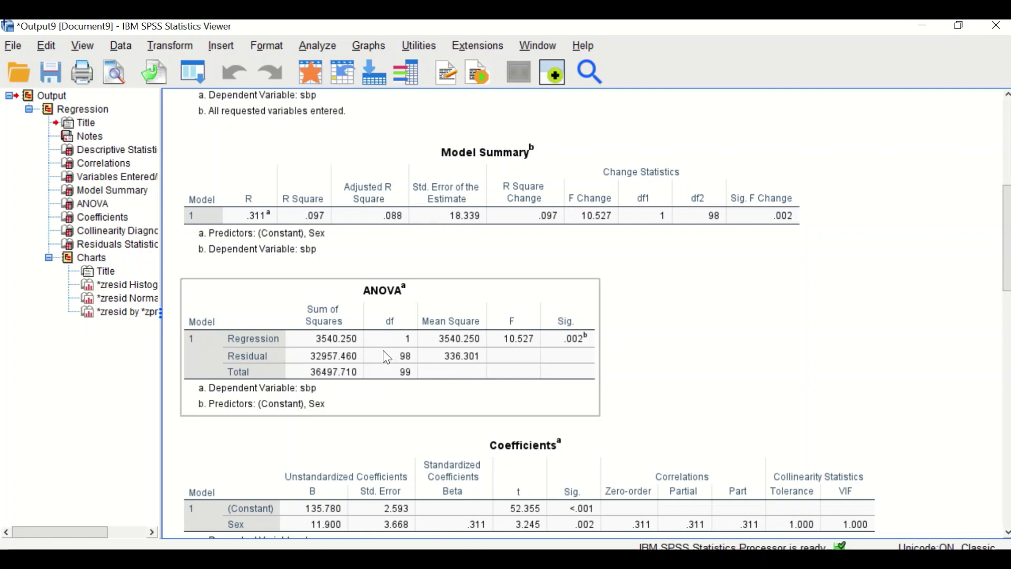
pyautogui.click(630, 340)
pyautogui.click(558, 297)
pyautogui.click(635, 415)
pyautogui.click(576, 301)
pyautogui.click(628, 375)
pyautogui.click(582, 318)
pyautogui.click(610, 391)
pyautogui.click(595, 377)
pyautogui.scroll(-2, 600, 408)
pyautogui.click(600, 408)
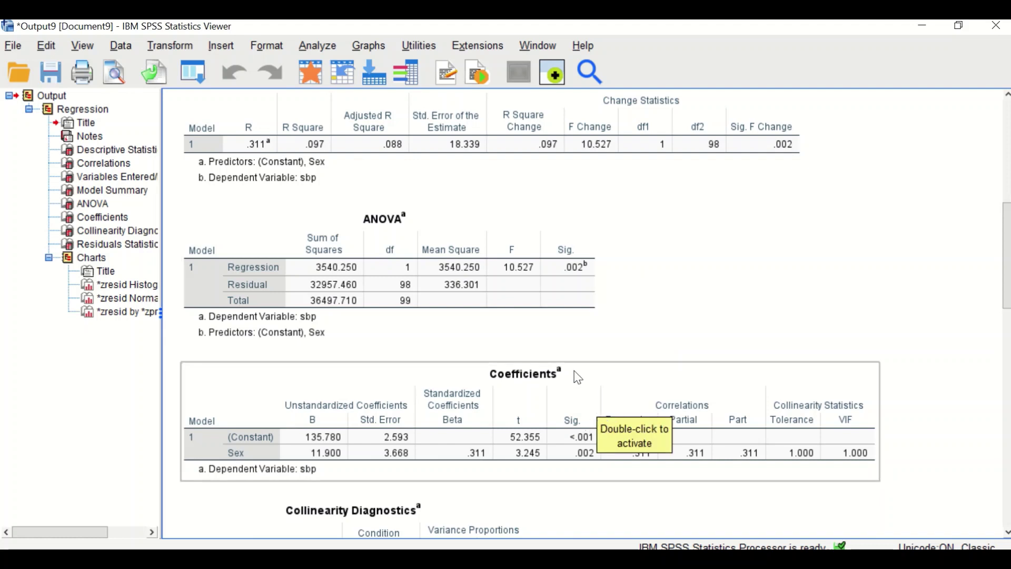
pyautogui.click(573, 302)
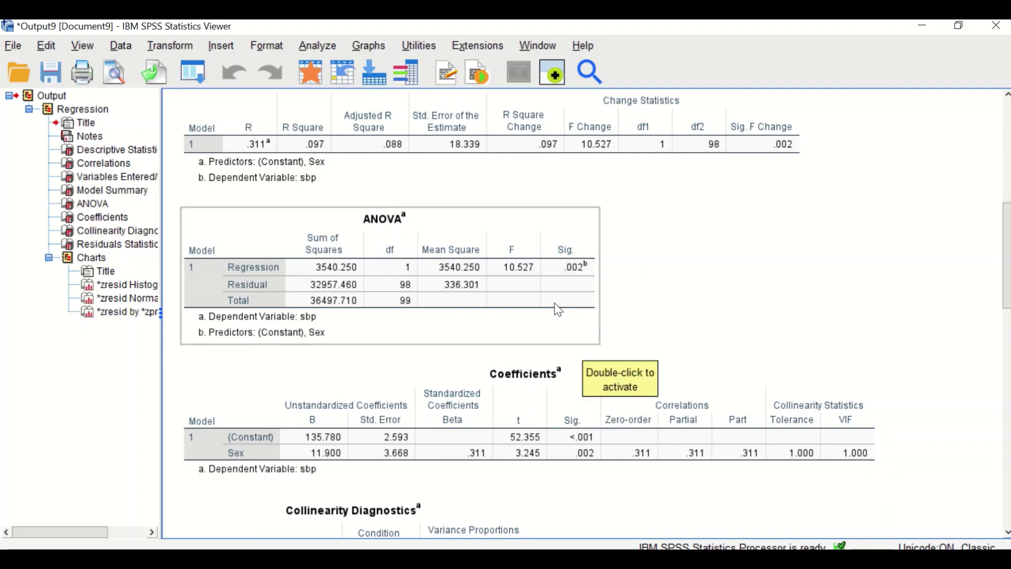
pyautogui.click(606, 289)
pyautogui.click(584, 285)
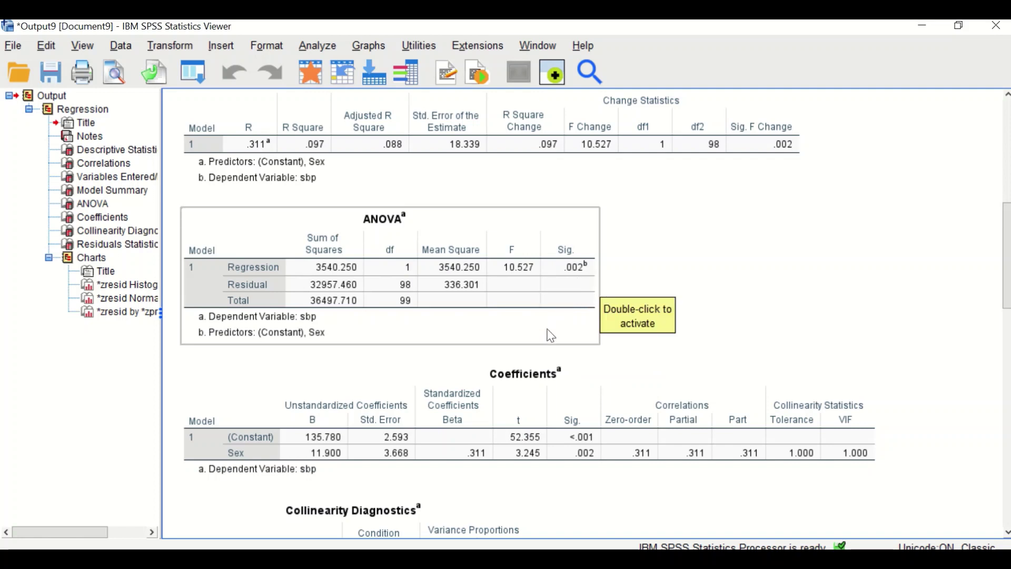
# Examine the Coefficients table, reading the constant, the Sex coefficient, its significance and the collinearity statistics
pyautogui.click(547, 351)
pyautogui.click(545, 378)
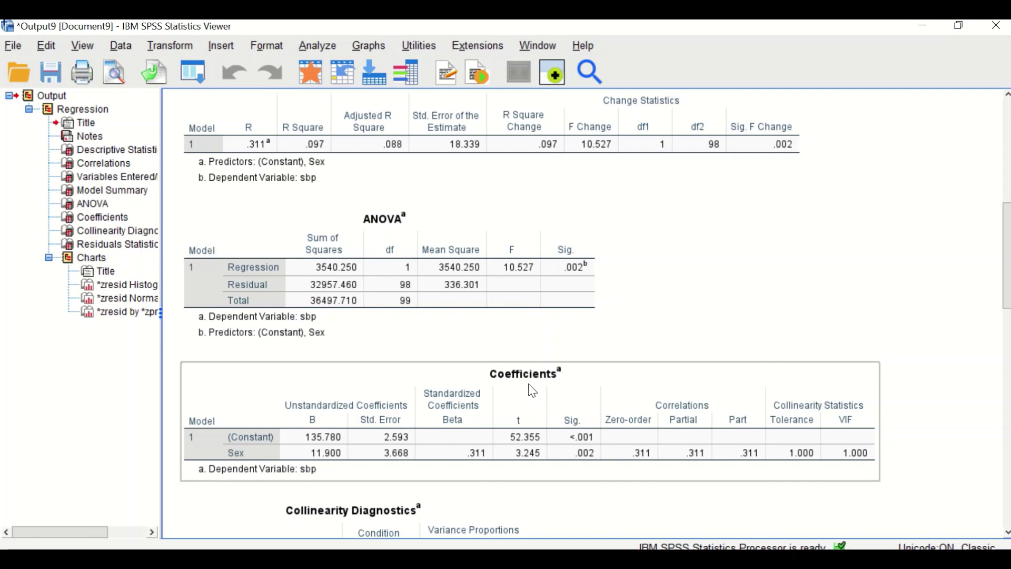
pyautogui.click(628, 359)
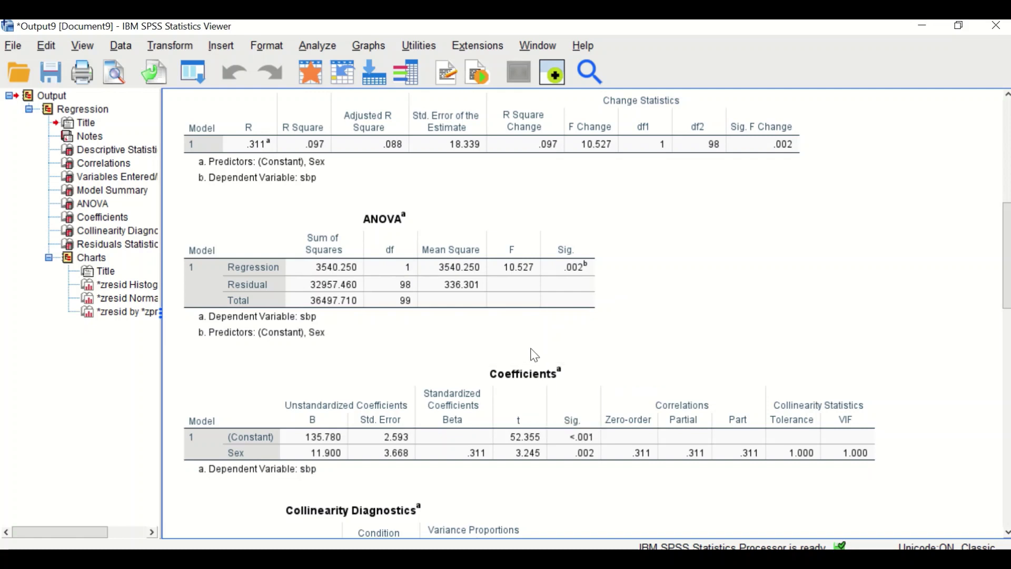
pyautogui.scroll(-3, 695, 299)
pyautogui.click(698, 297)
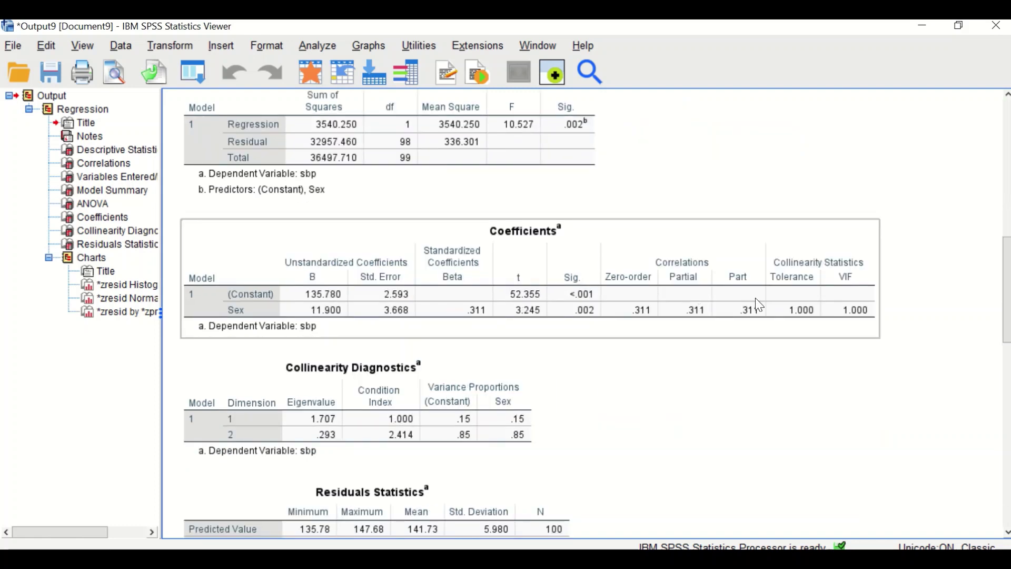
pyautogui.scroll(2, 400, 288)
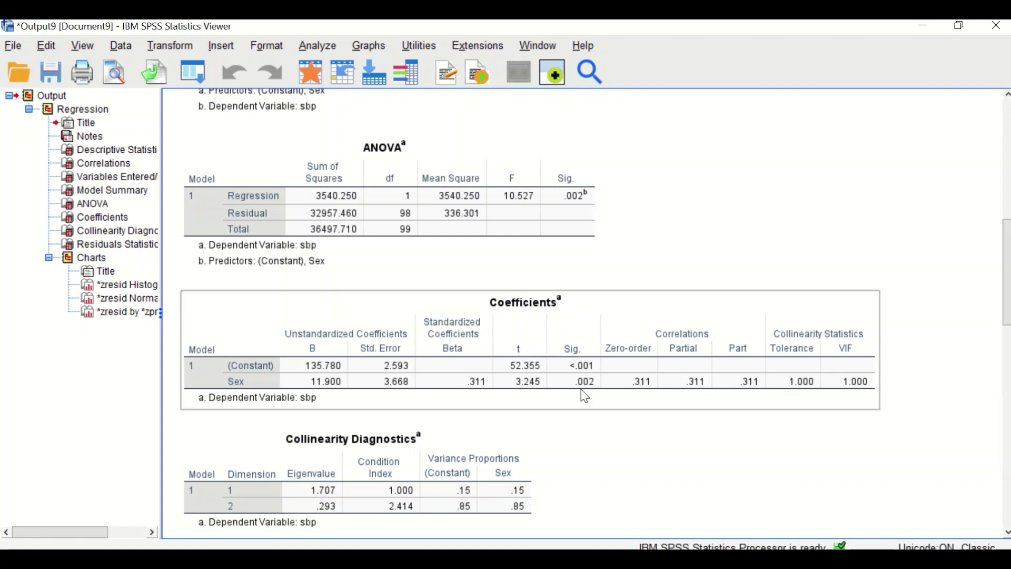
# Review the histogram and the normal P-P plot of the standardized residuals to assess normality
pyautogui.scroll(-10, 700, 368)
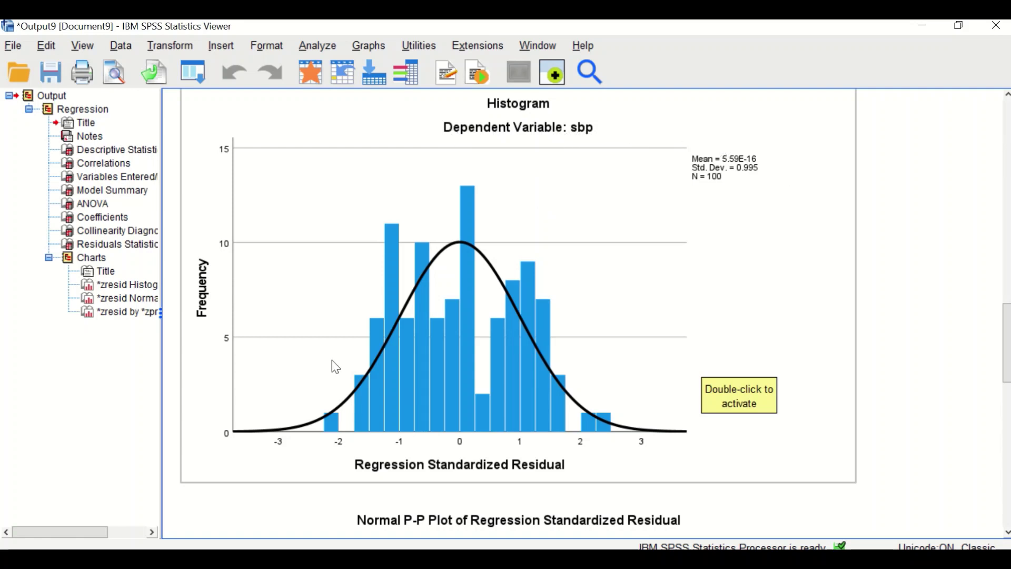
pyautogui.scroll(-5, 608, 355)
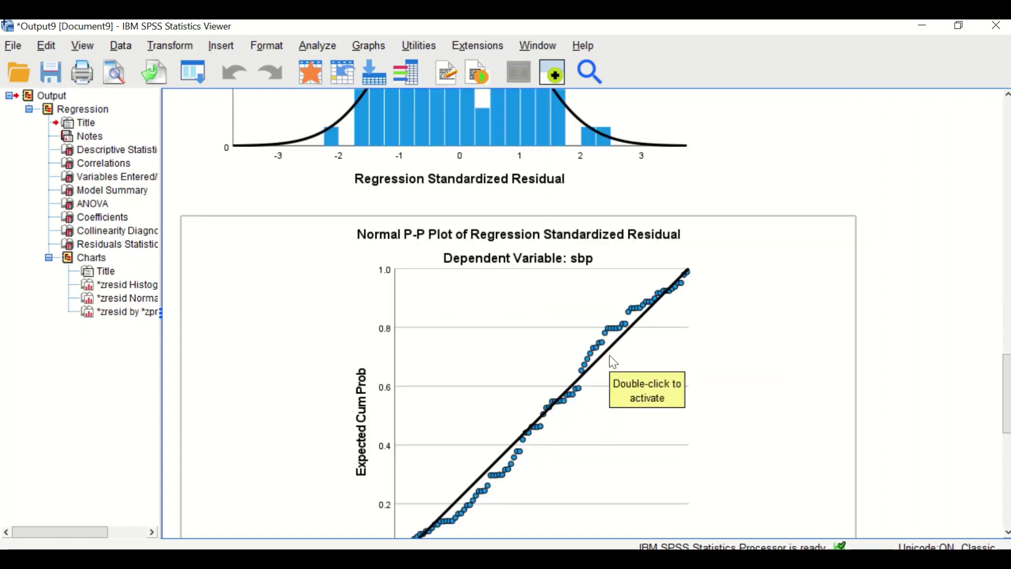
pyautogui.scroll(-1, 609, 373)
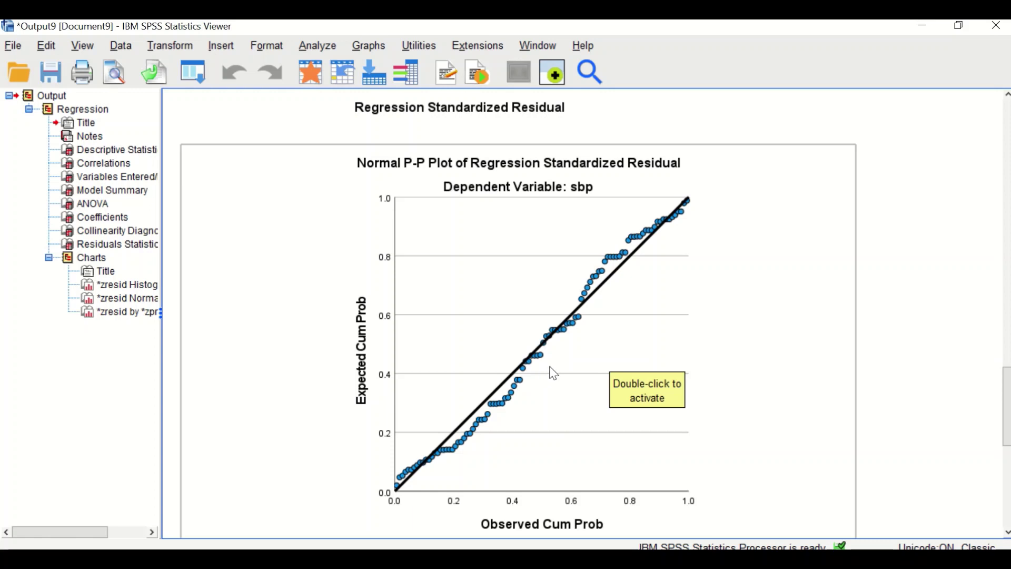
pyautogui.scroll(-1, 557, 373)
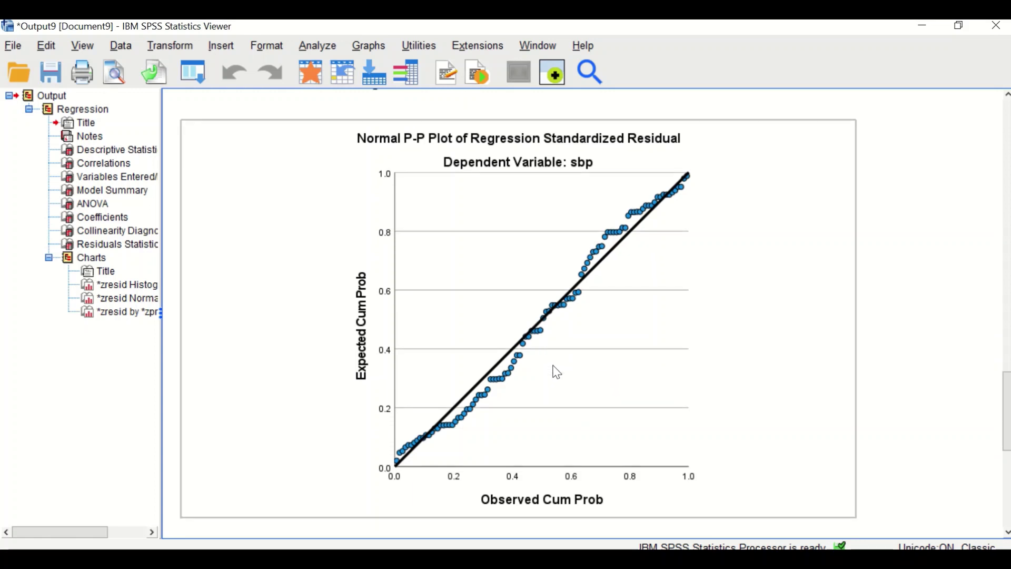